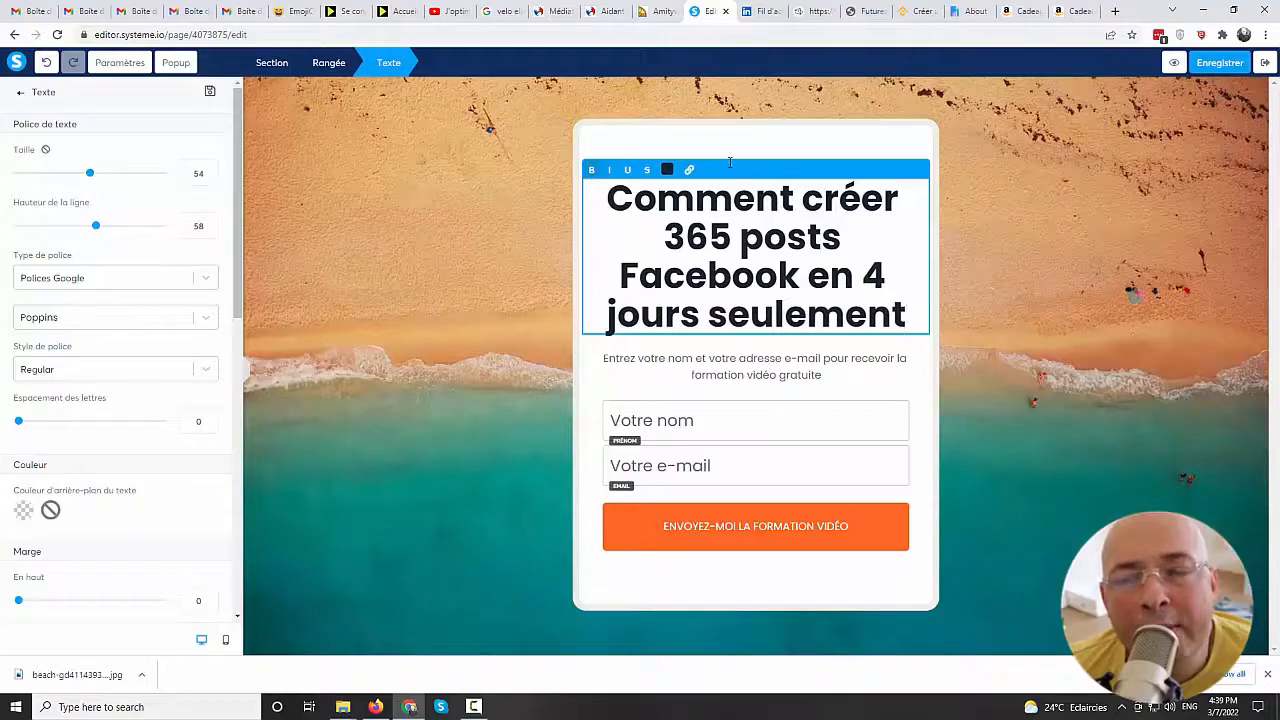
# Set the headline's font size to 39 and break the line after "Comment créer"
pyautogui.moveTo(89, 173); pyautogui.dragTo(67, 177)
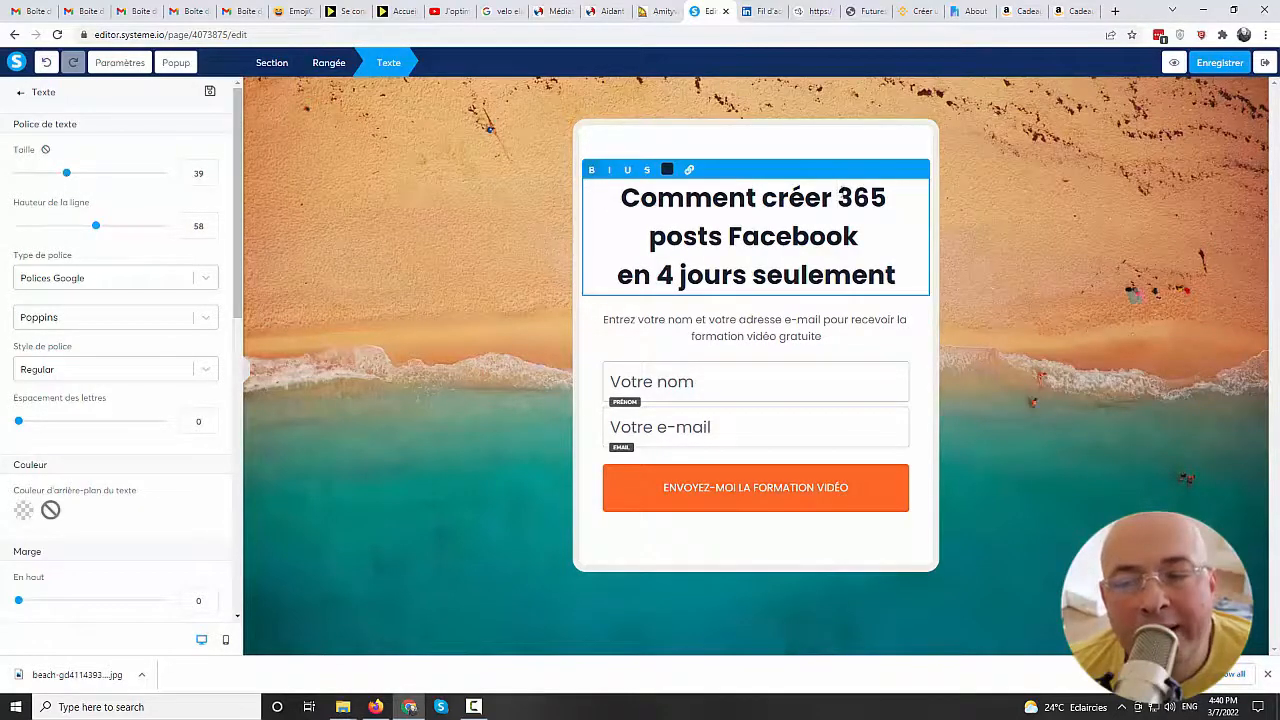
pyautogui.click(838, 197)
pyautogui.press('Return')
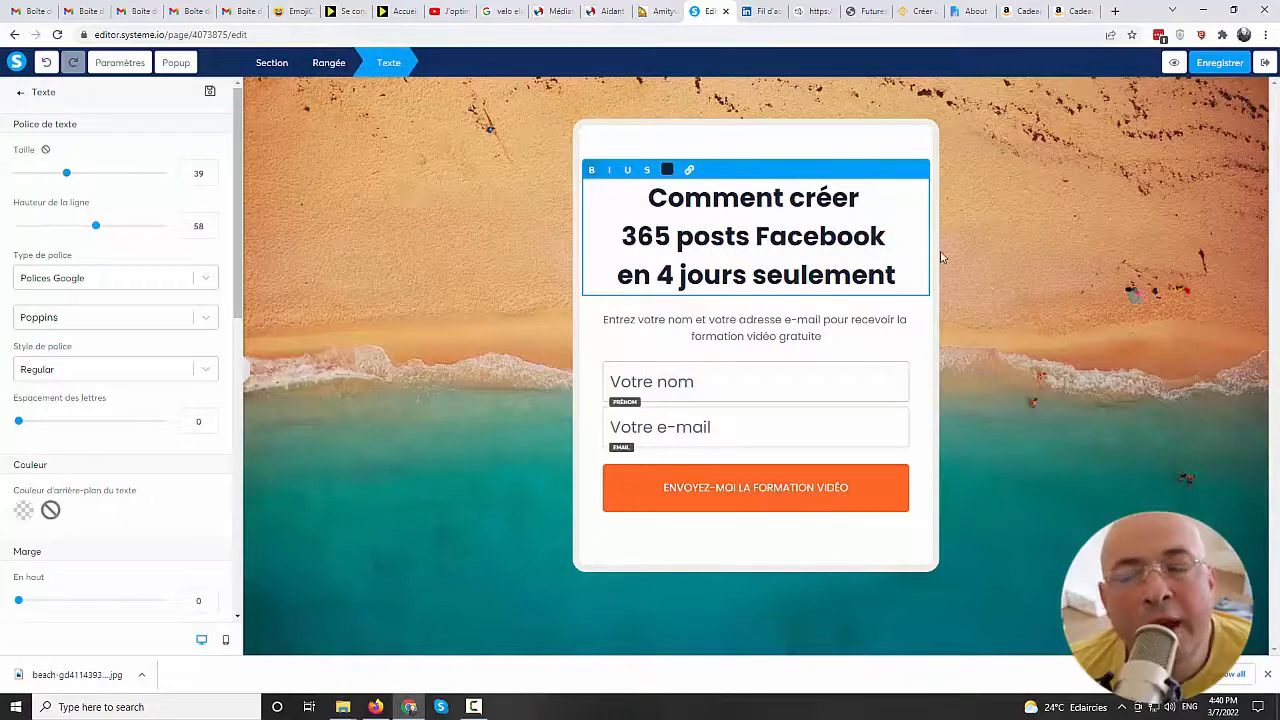
# Colour the whole headline text with the default blue 4A90E2
pyautogui.moveTo(902, 275); pyautogui.dragTo(648, 197)
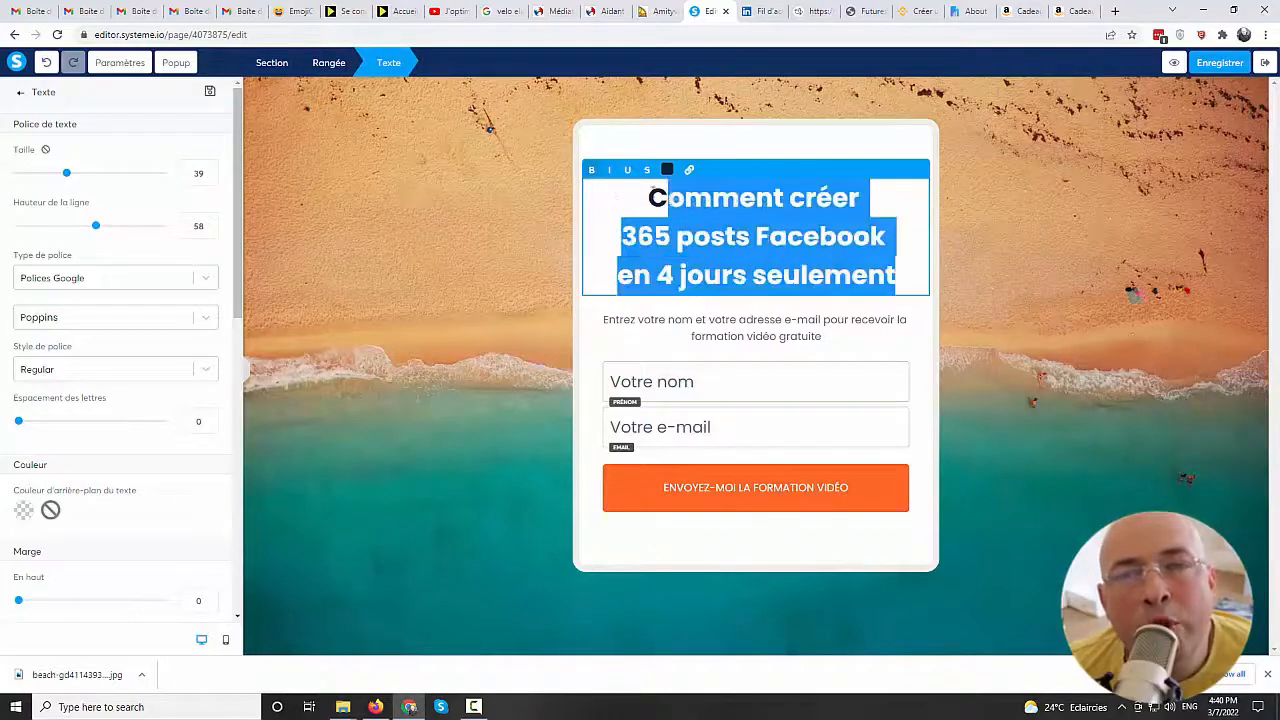
pyautogui.click(667, 169)
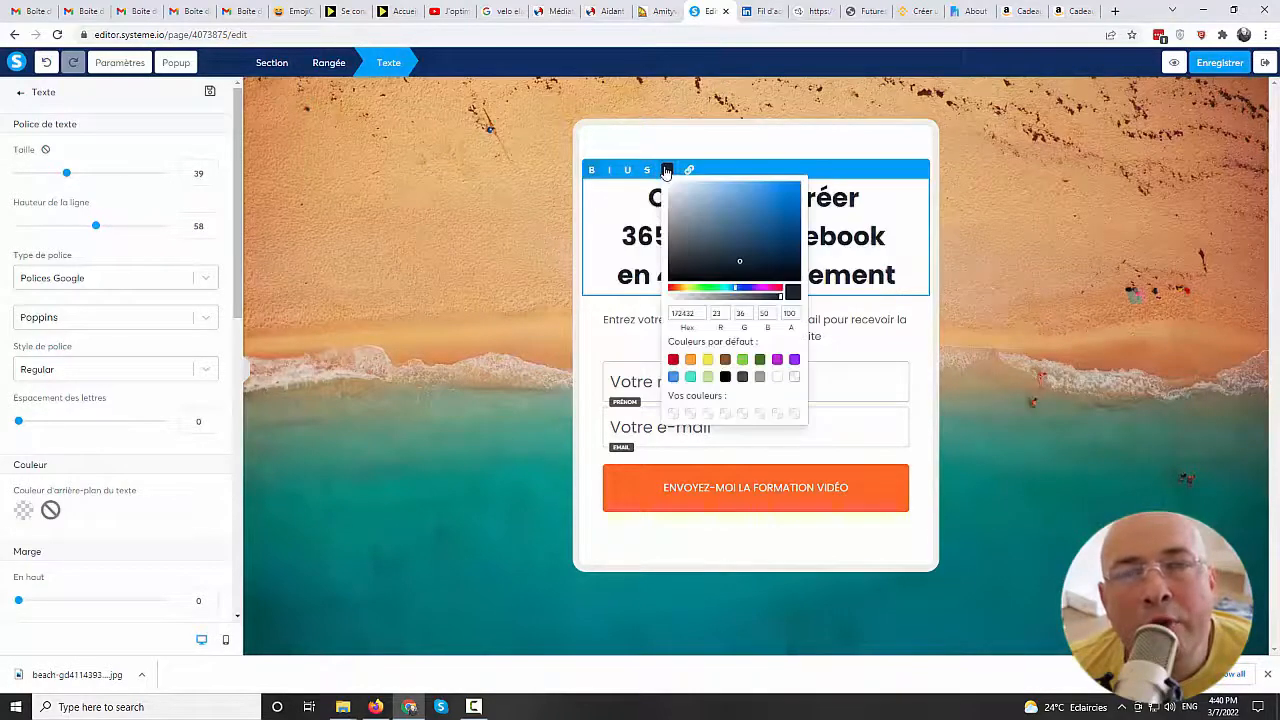
pyautogui.click(673, 376)
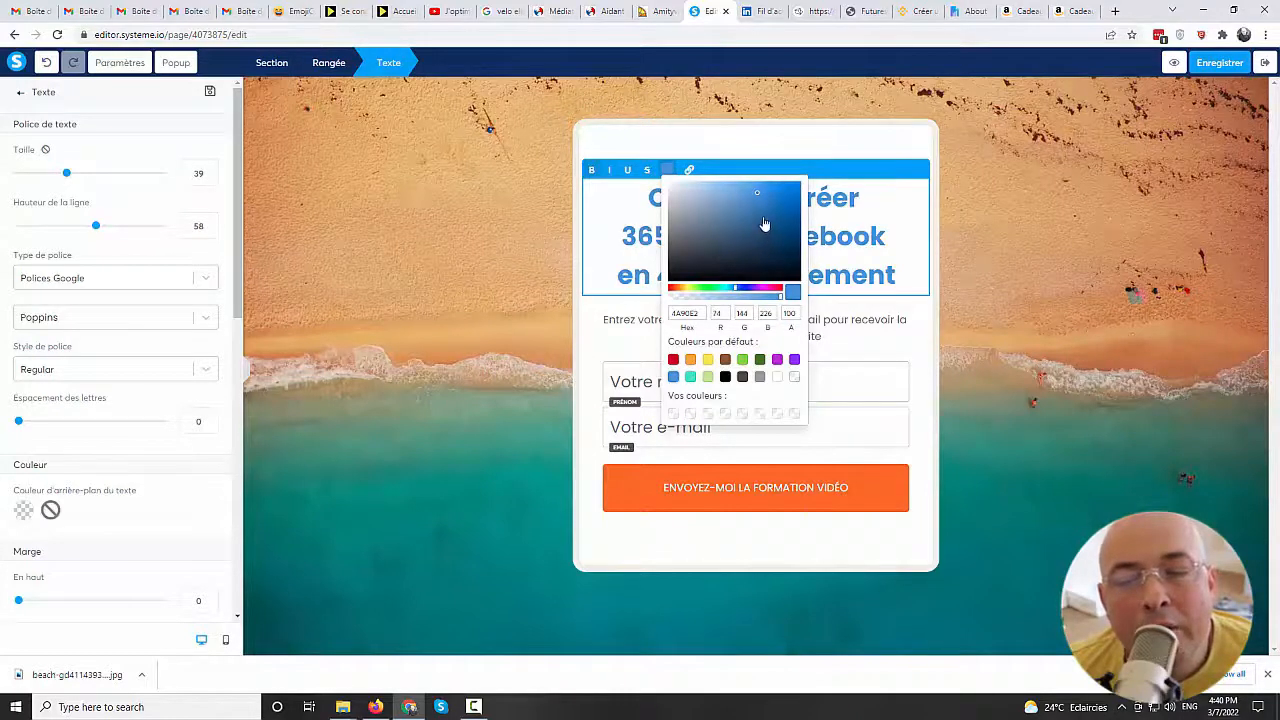
# Replace the text under the headline with "Deviens l'expert de ta thématique et attire 30% de trafic en plus sur tes pages de vente"
pyautogui.click(899, 343)
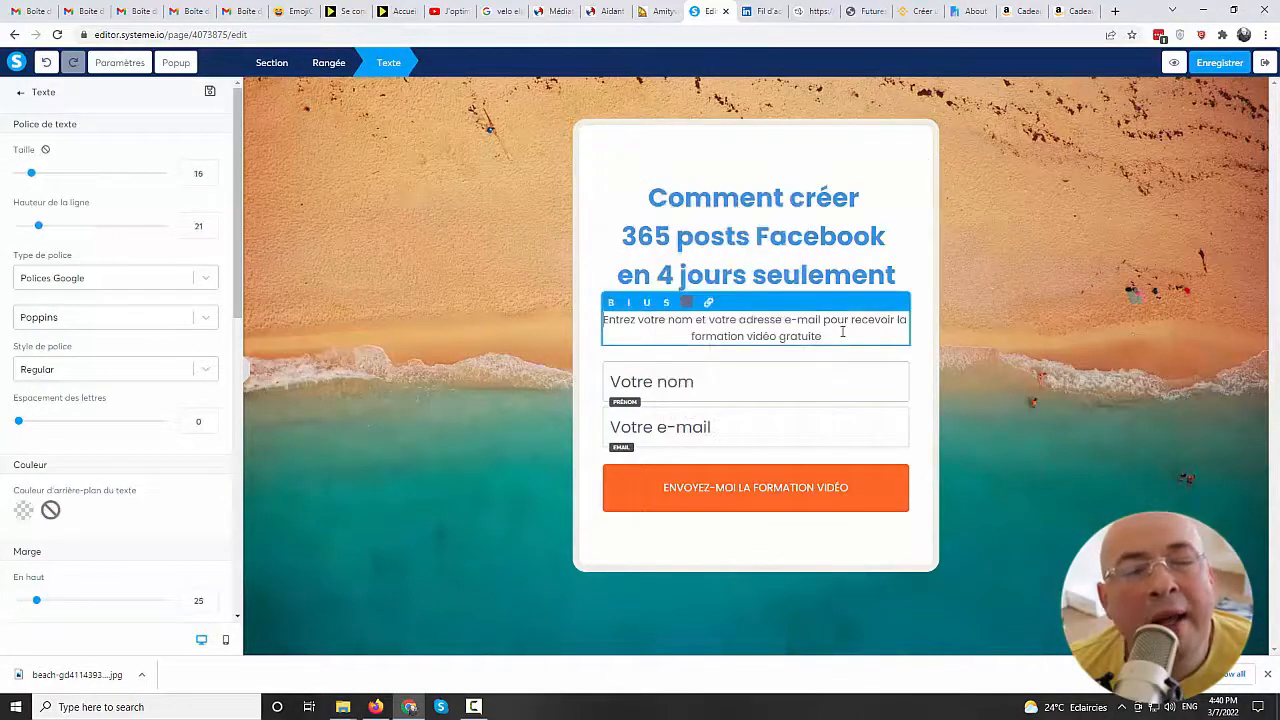
pyautogui.moveTo(830, 340); pyautogui.dragTo(588, 322)
pyautogui.write("Deviens l'expert de ta thématique et attire 30% de trafic en plus sur tes pages de vente")
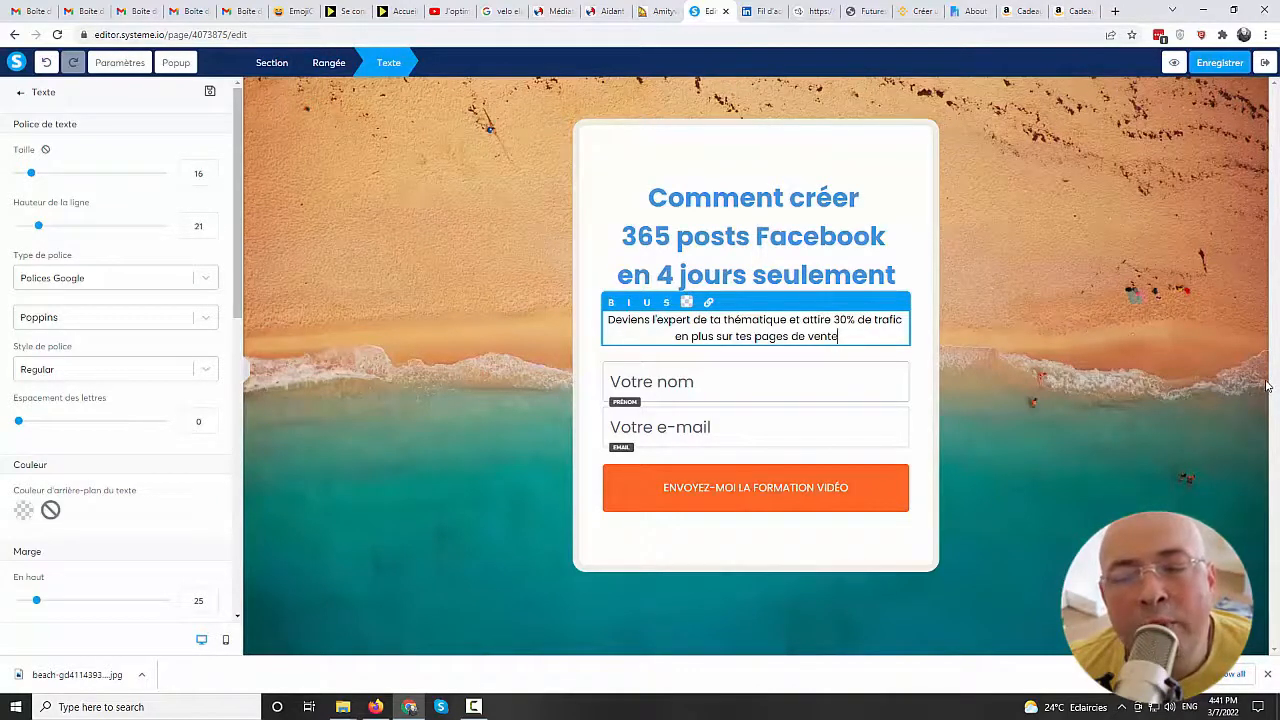
# Change the background colour of the "ENVOYEZ-MOI LA FORMATION VIDÉO" button to the default blue
pyautogui.click(806, 490)
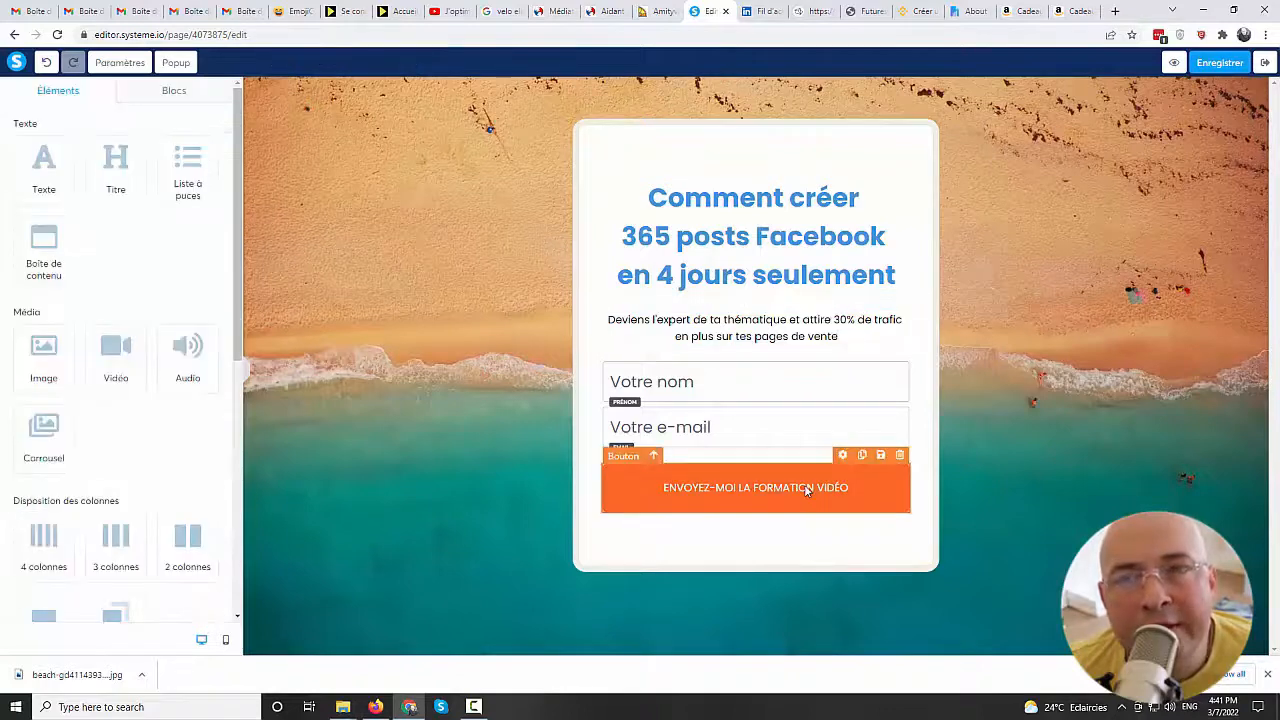
pyautogui.click(614, 458)
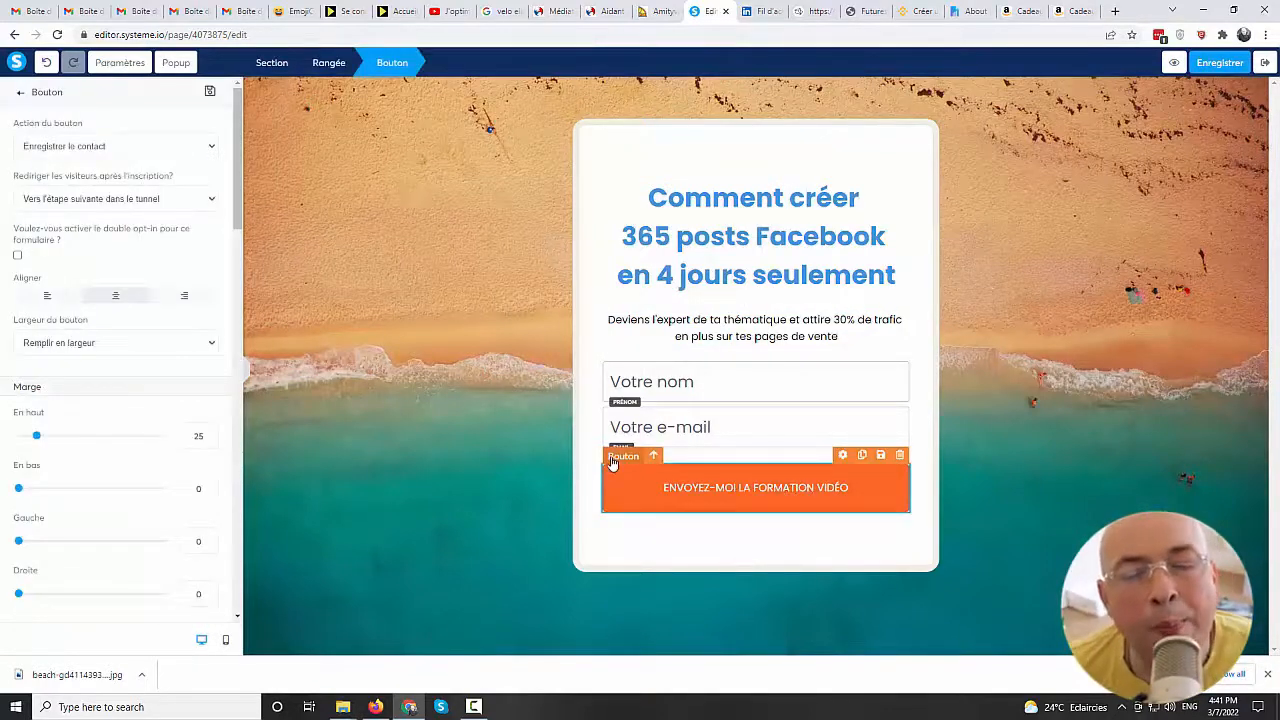
pyautogui.scroll(-10, 116, 303)
pyautogui.scroll(-1, 63, 481)
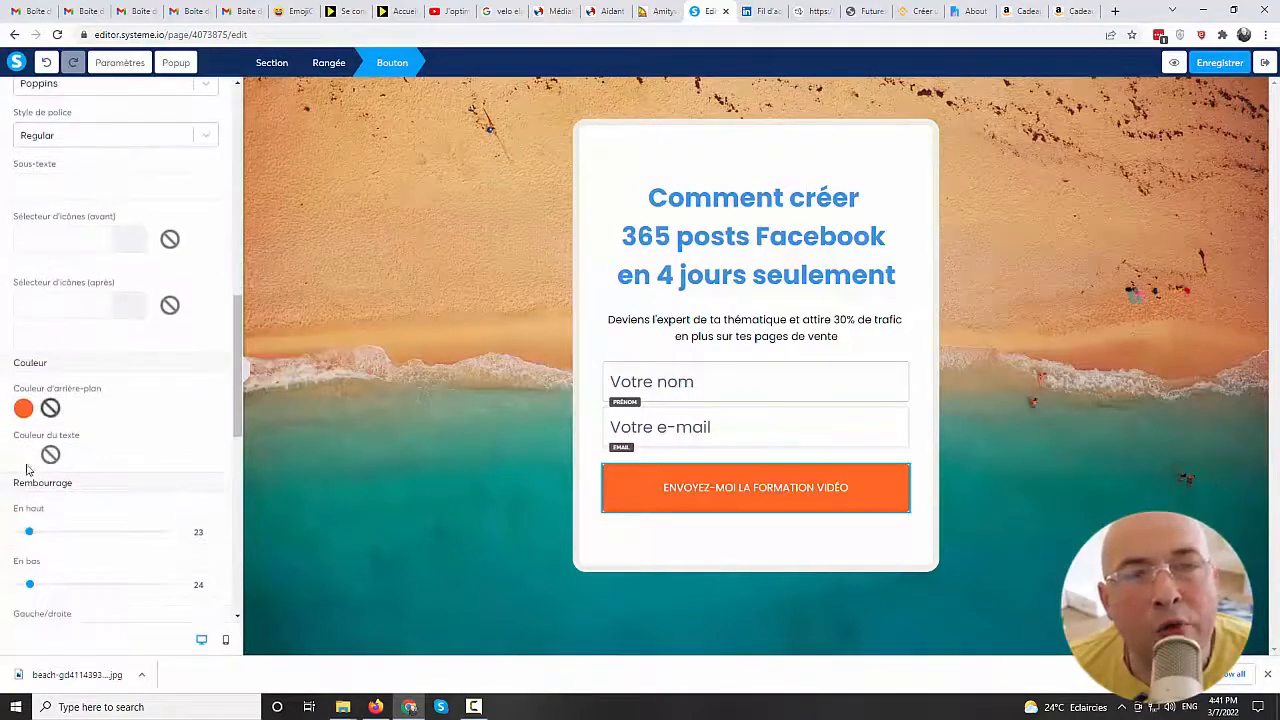
pyautogui.click(28, 412)
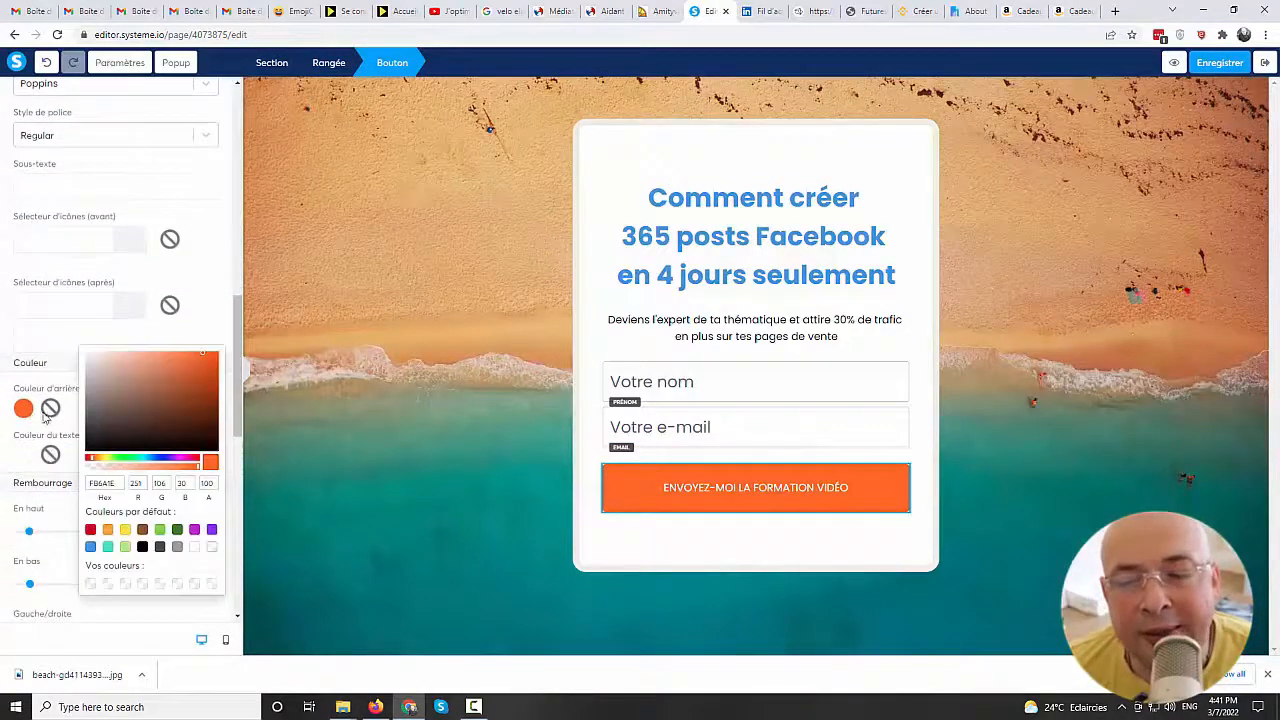
pyautogui.click(91, 547)
pyautogui.click(630, 547)
# Check the button's text colour setting and save the capture page
pyautogui.click(23, 457)
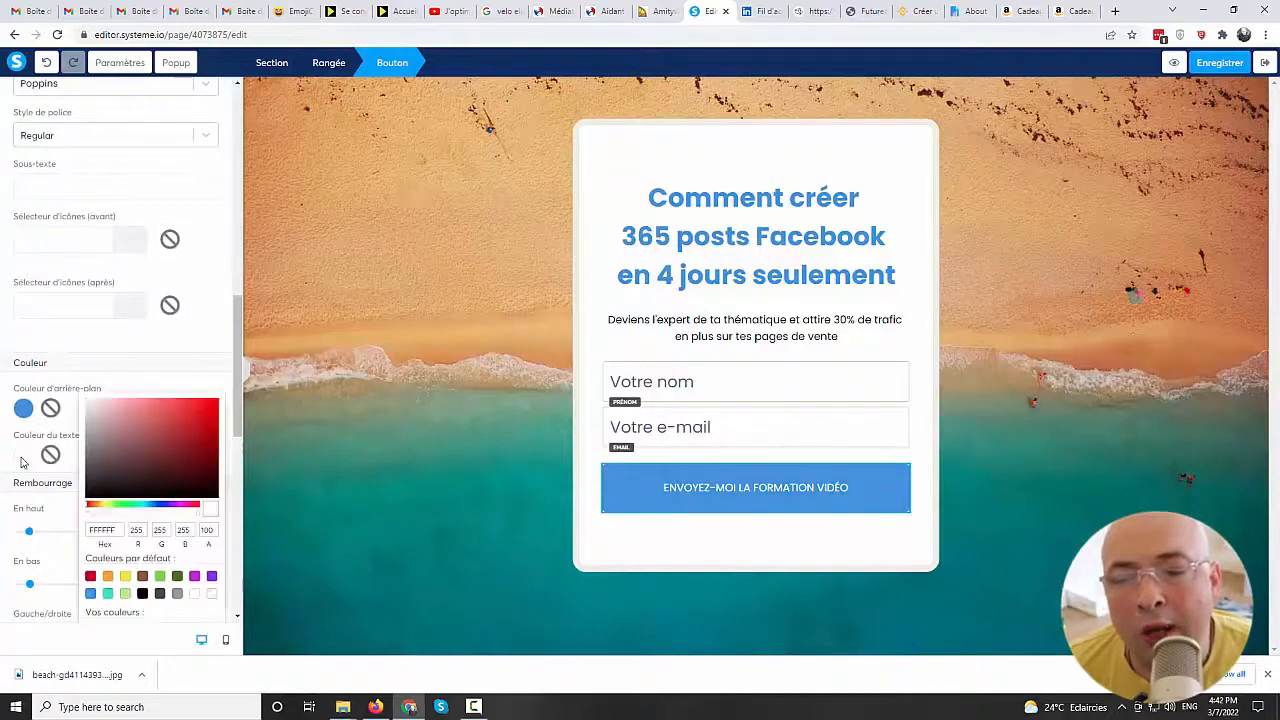
pyautogui.scroll(10, 60, 600)
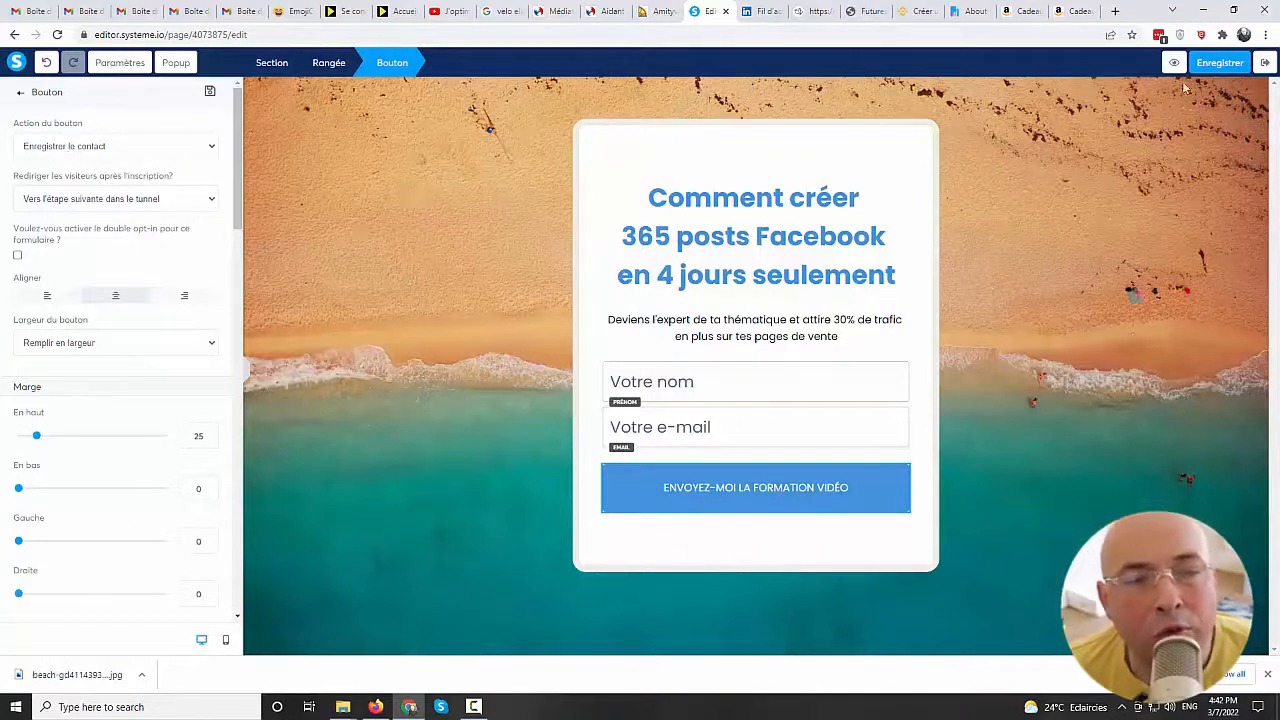
pyautogui.click(1214, 64)
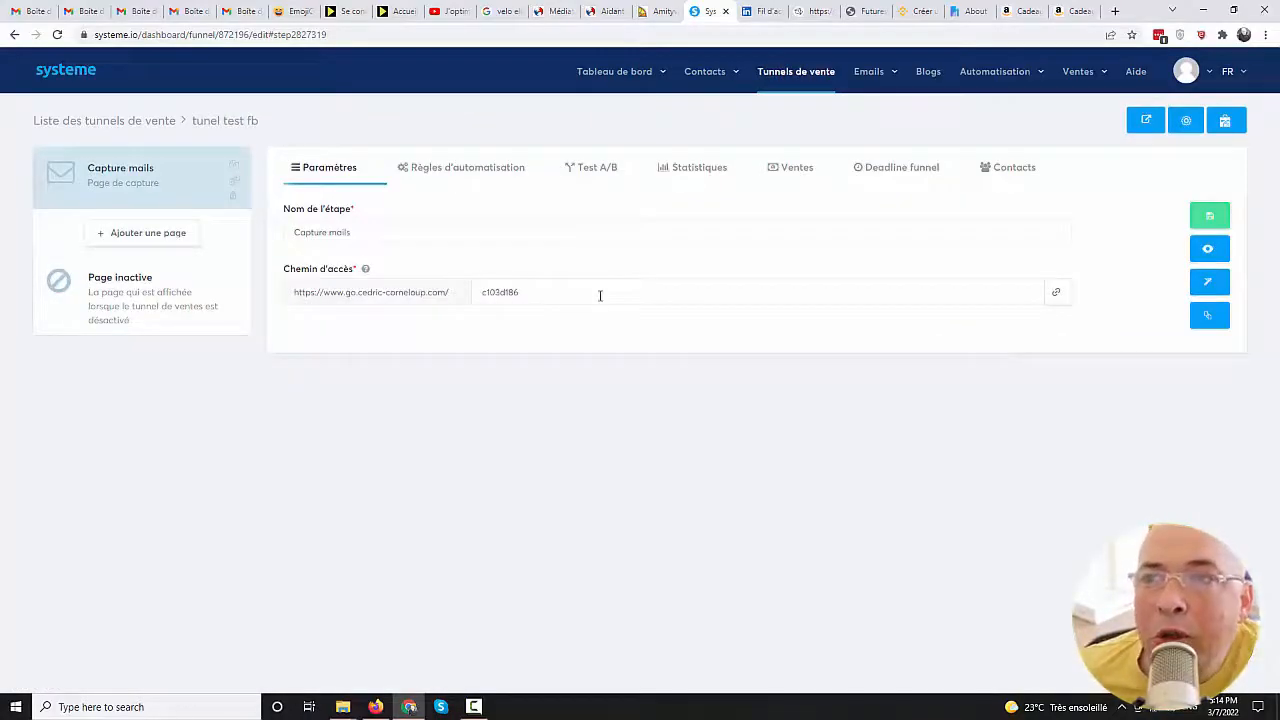
# Open the tag management page in a new browser tab and create a tag named "fbtest"
pyautogui.moveTo(720, 78)
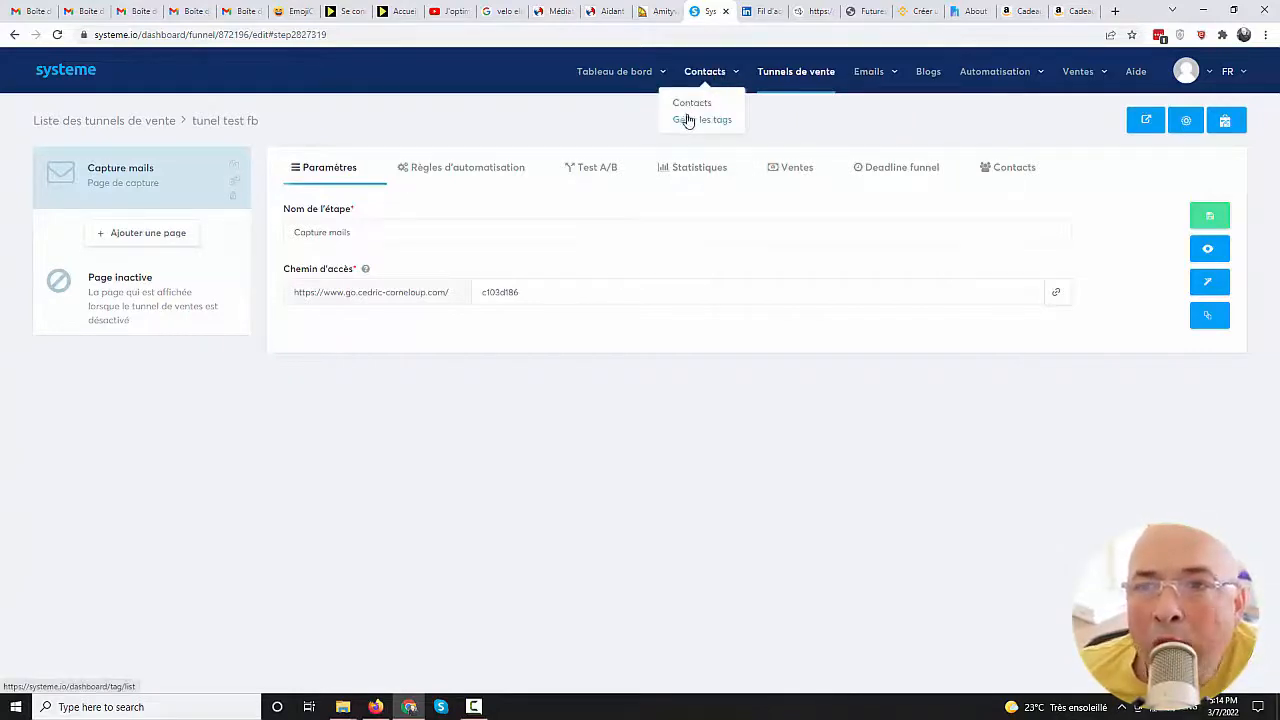
pyautogui.rightClick(688, 122)
pyautogui.click(735, 126)
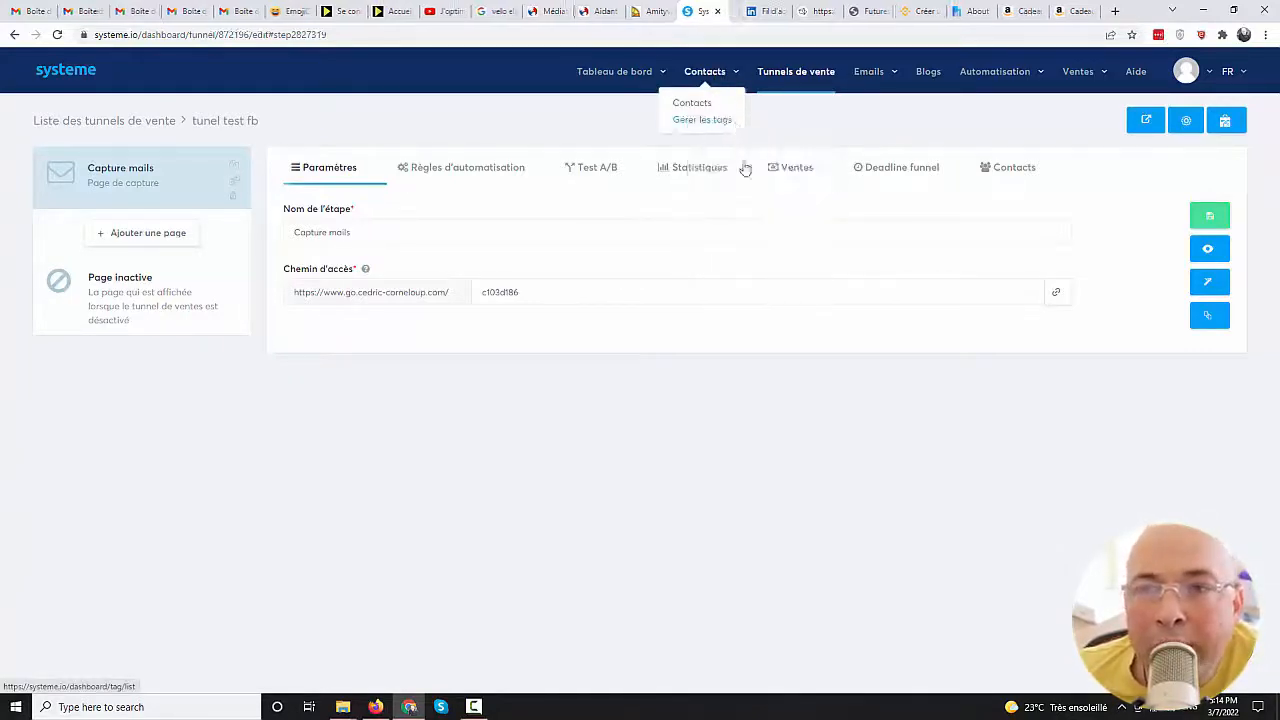
pyautogui.click(735, 11)
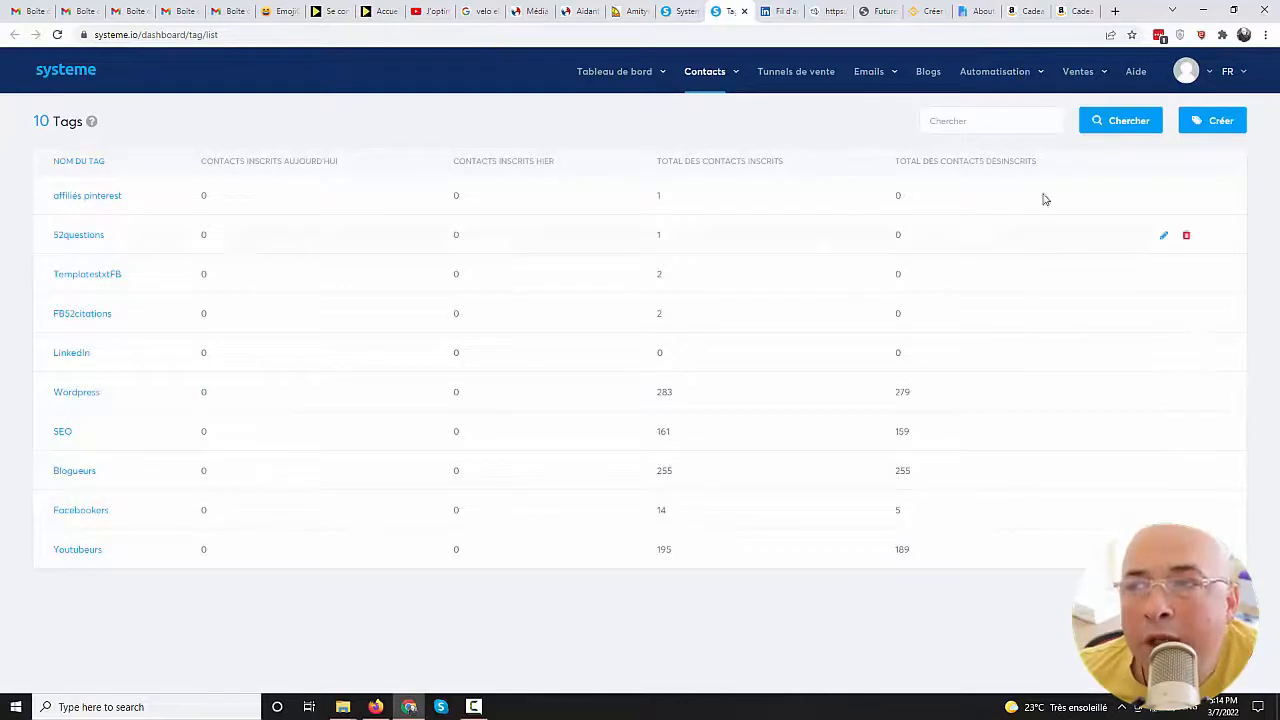
pyautogui.click(1192, 121)
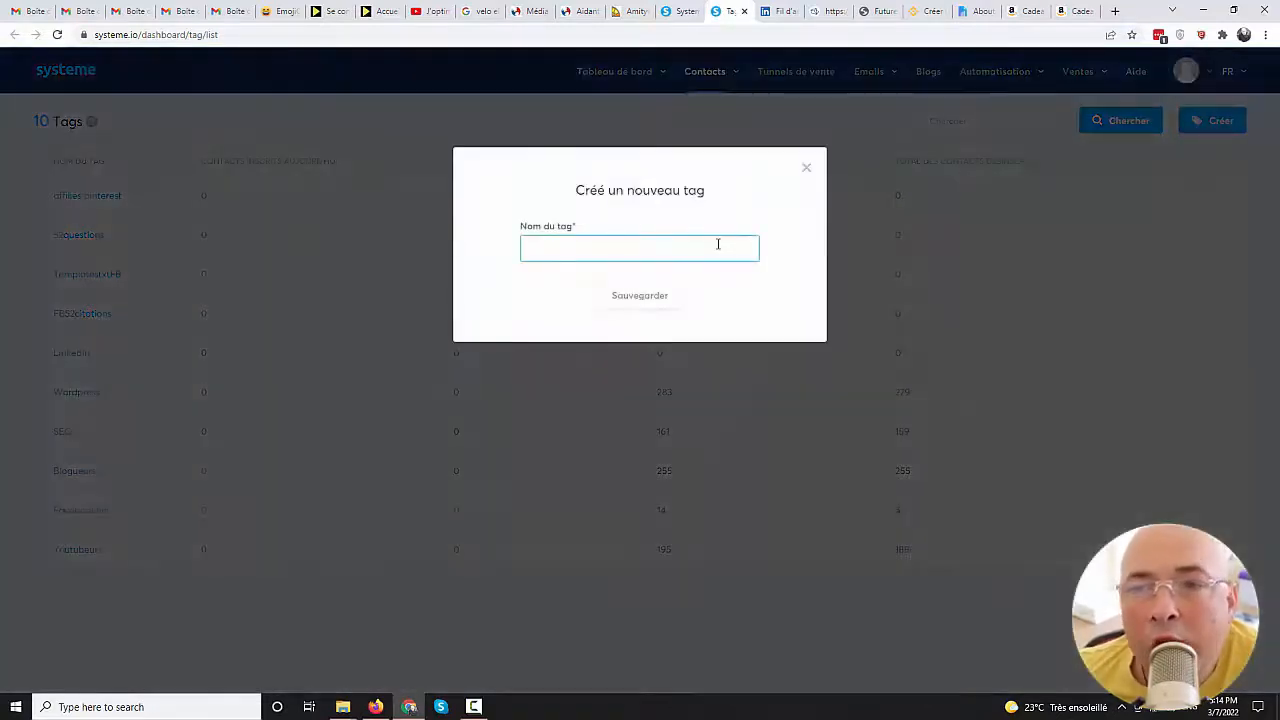
pyautogui.write('fbtest')
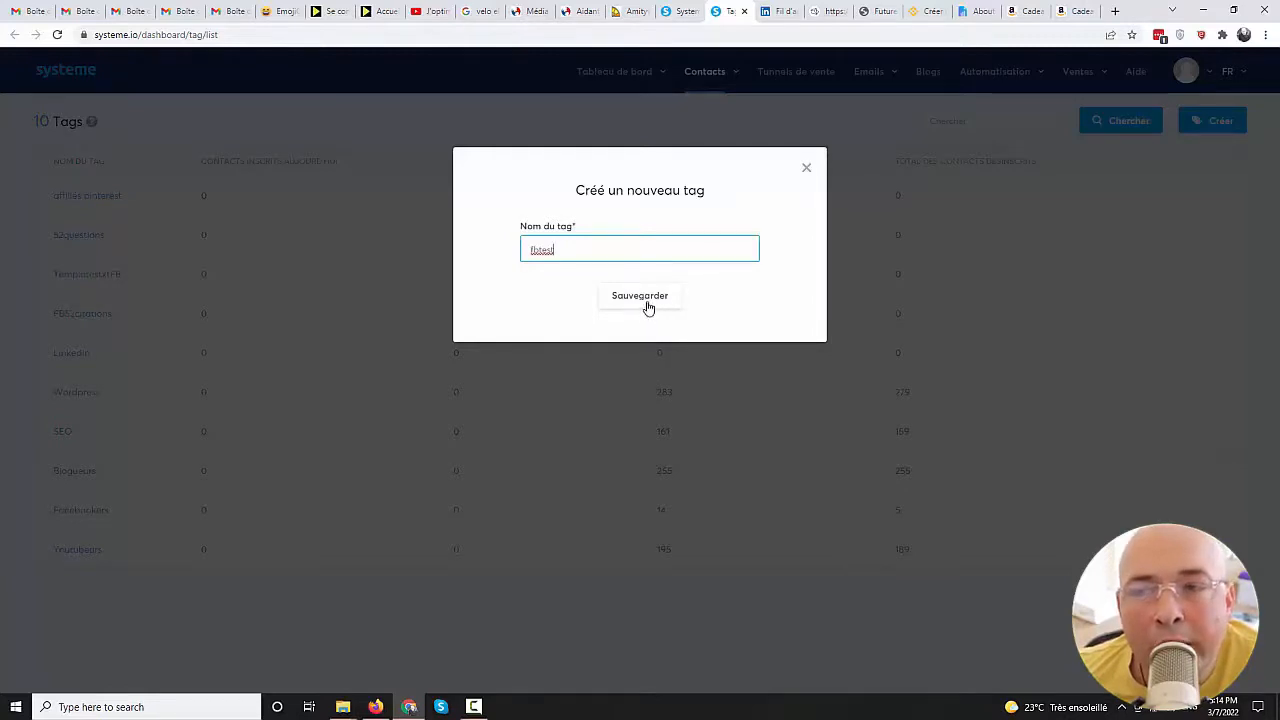
pyautogui.click(639, 304)
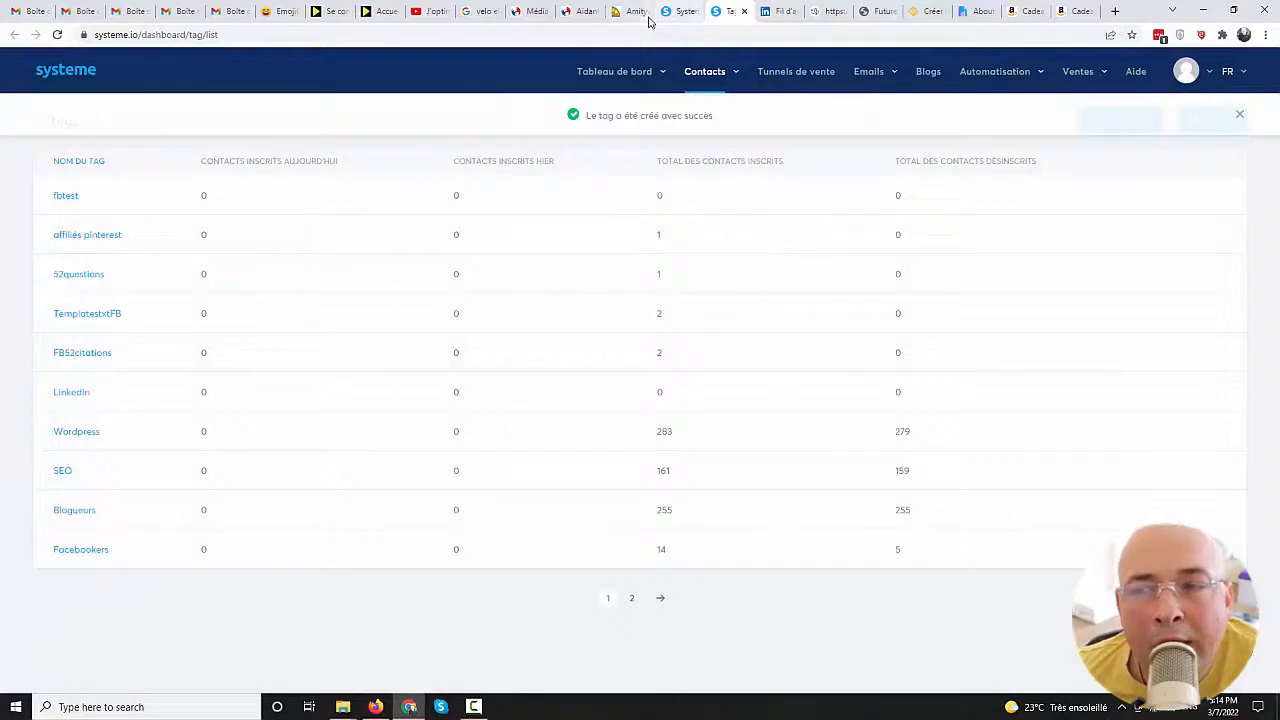
# Reload the Capture mails step of the funnel and add an automation rule triggered by "Inscription sur la page (optin)"
pyautogui.click(682, 11)
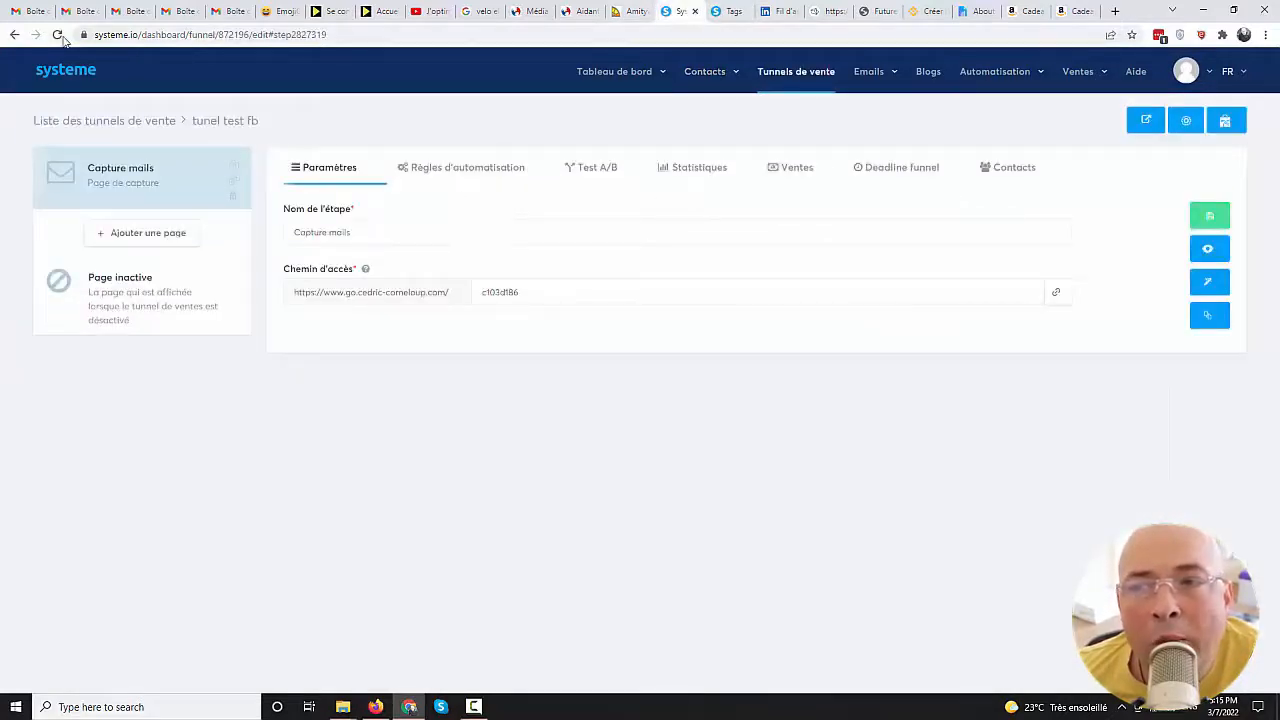
pyautogui.click(58, 35)
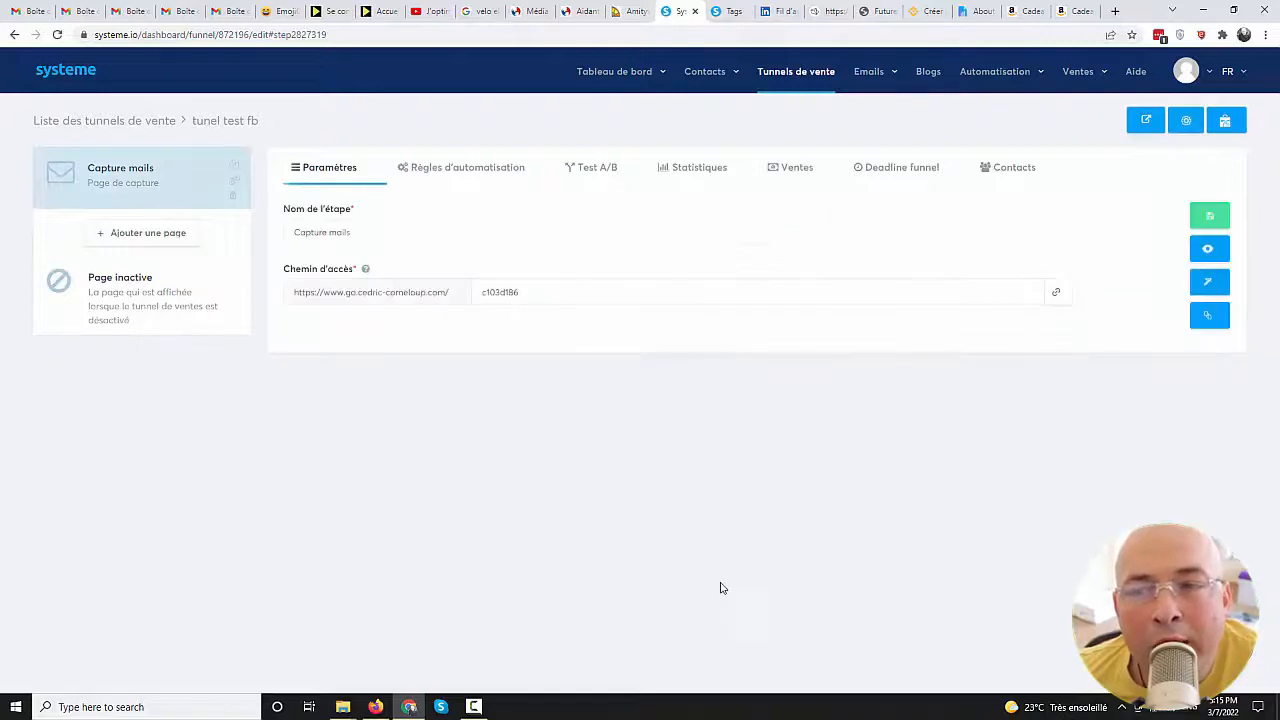
pyautogui.click(450, 171)
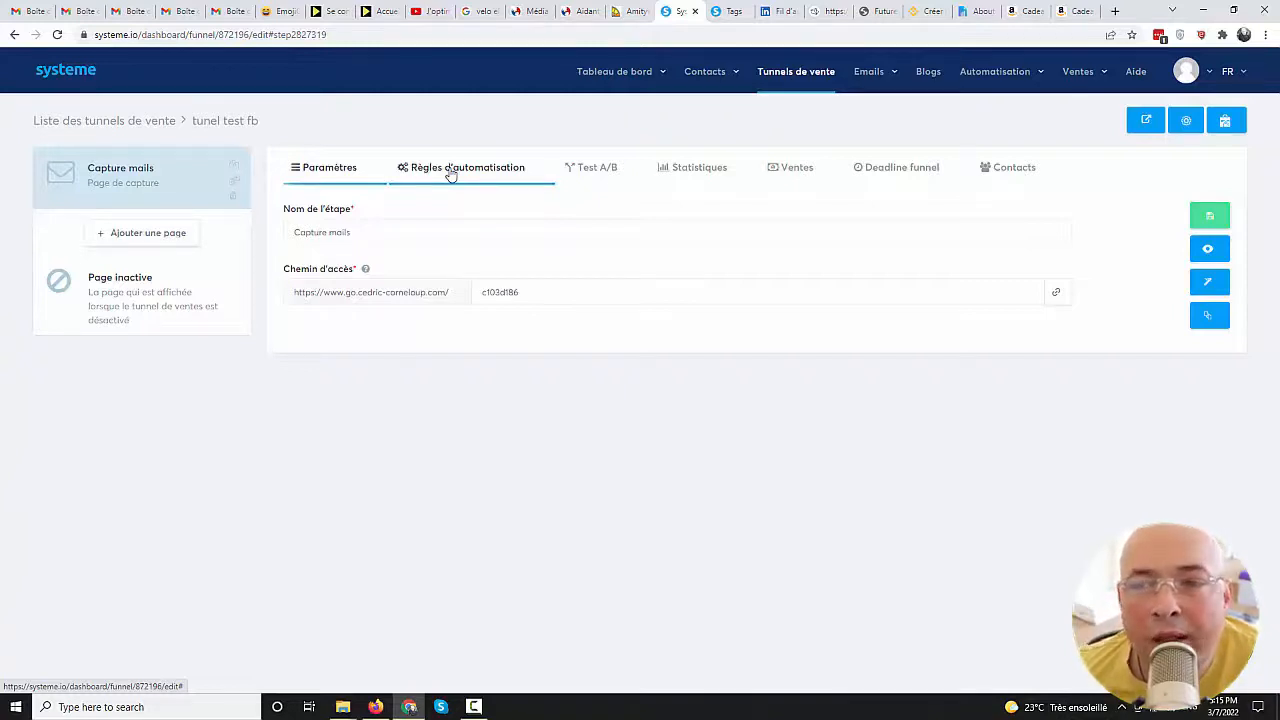
pyautogui.click(451, 170)
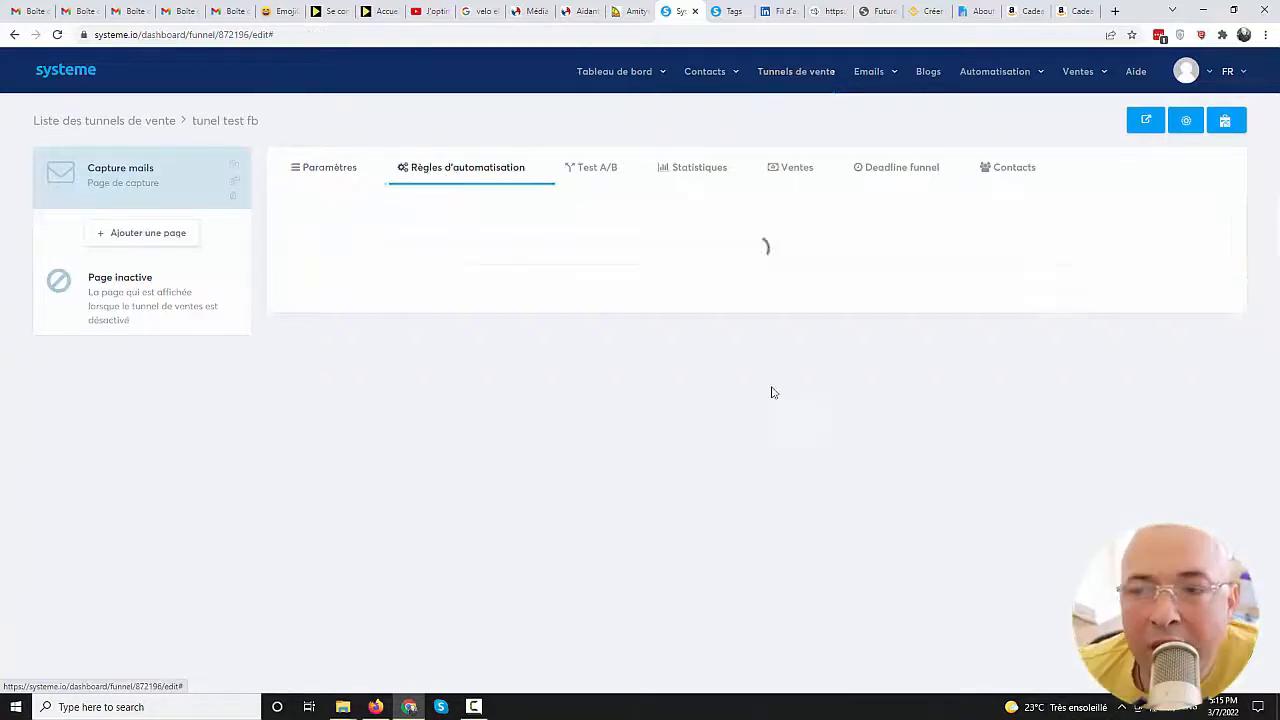
pyautogui.click(1137, 222)
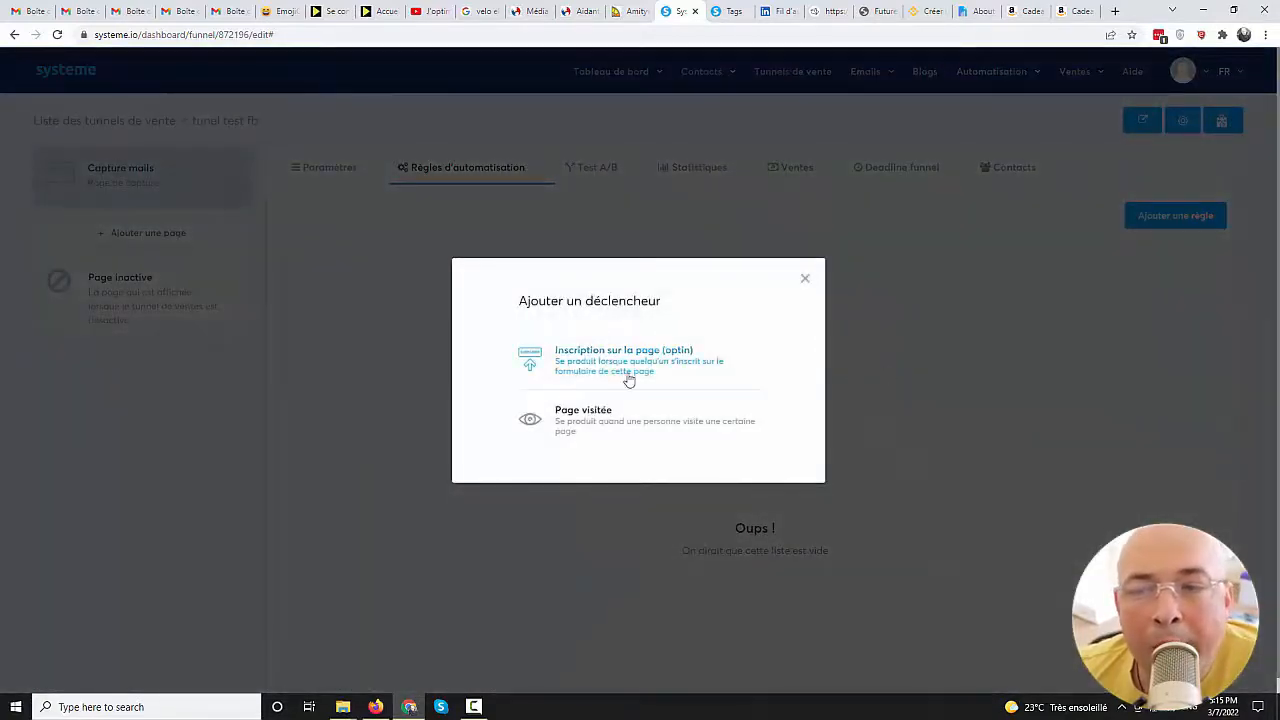
pyautogui.click(629, 378)
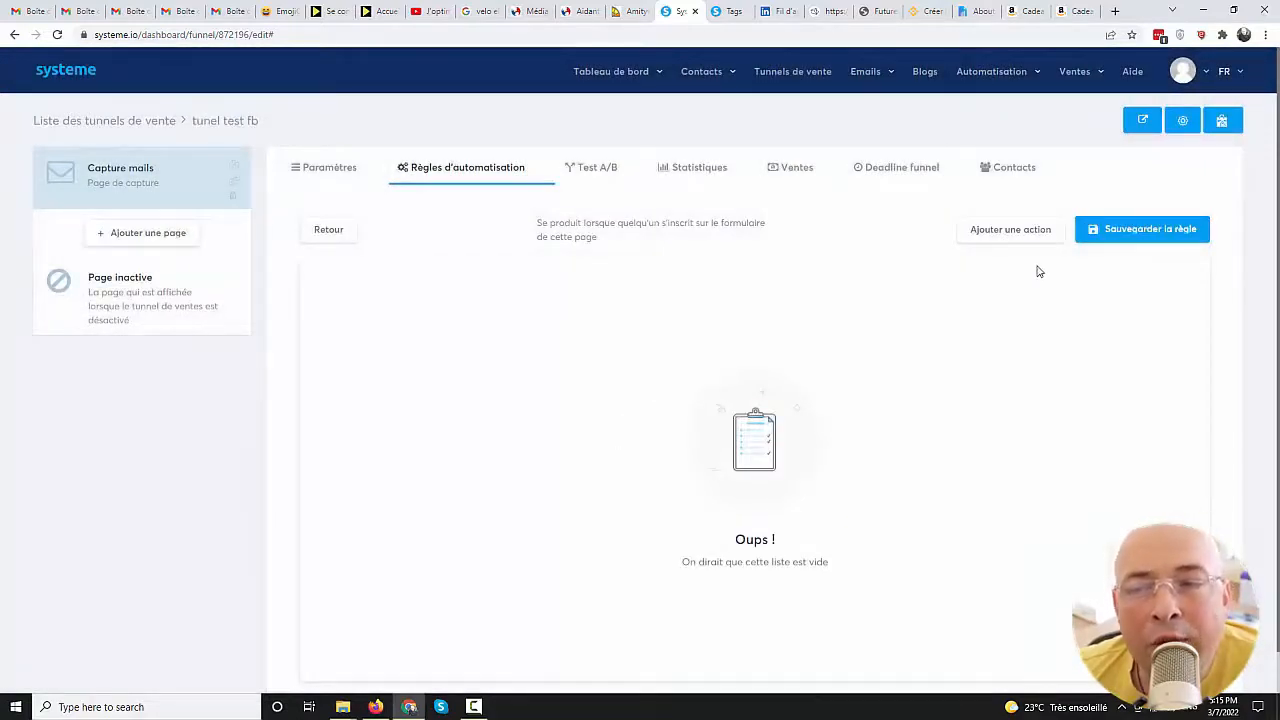
# Add an "Ajouter un tag" action with the tag fbtest to the rule and save the rule
pyautogui.click(983, 229)
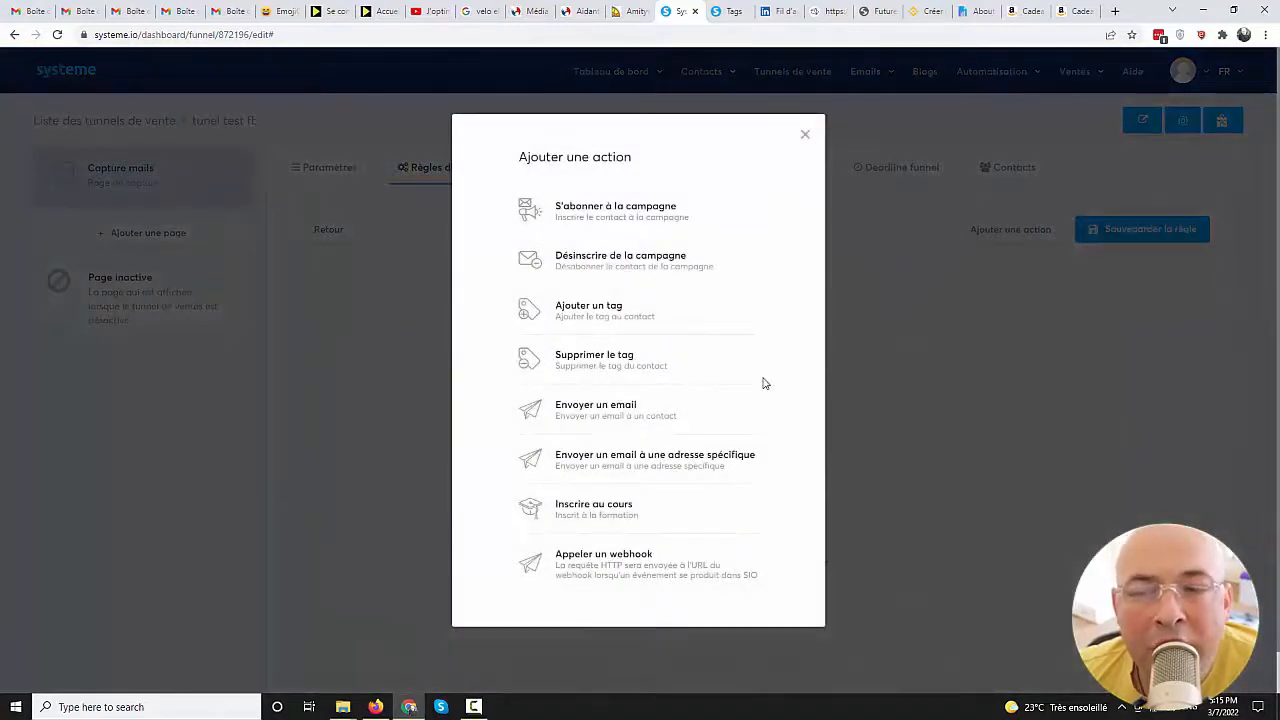
pyautogui.click(605, 312)
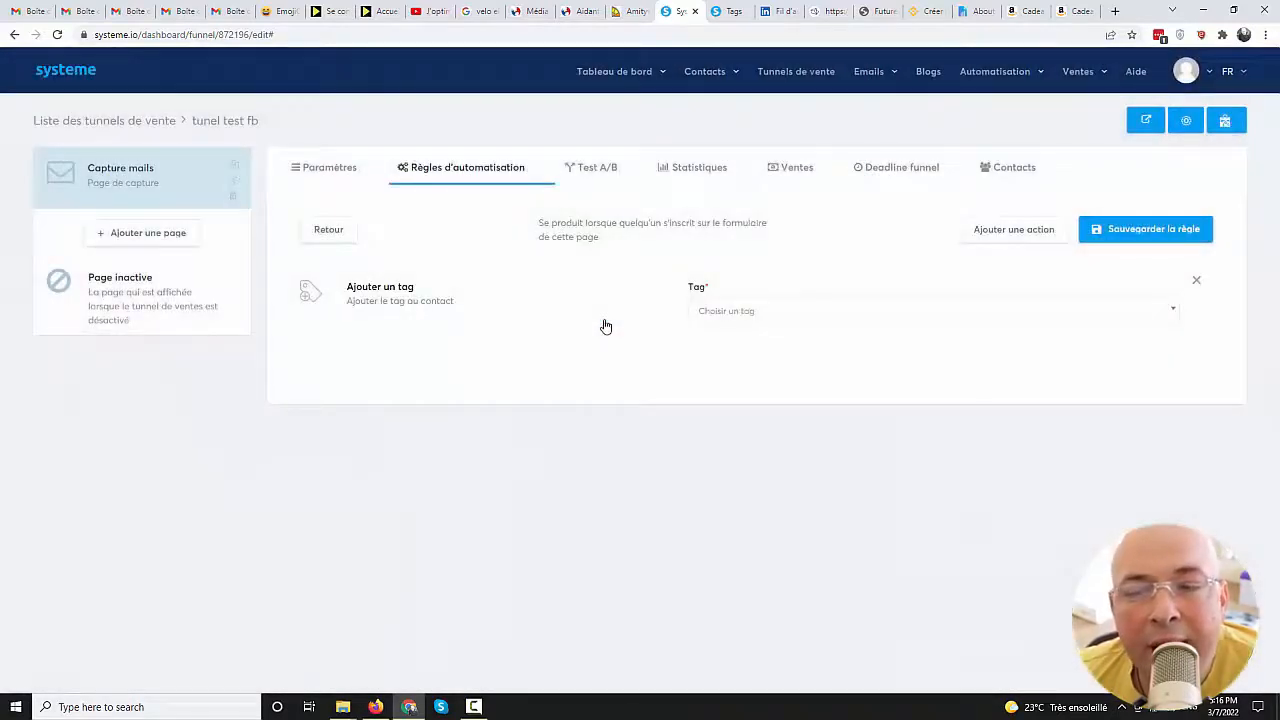
pyautogui.click(721, 318)
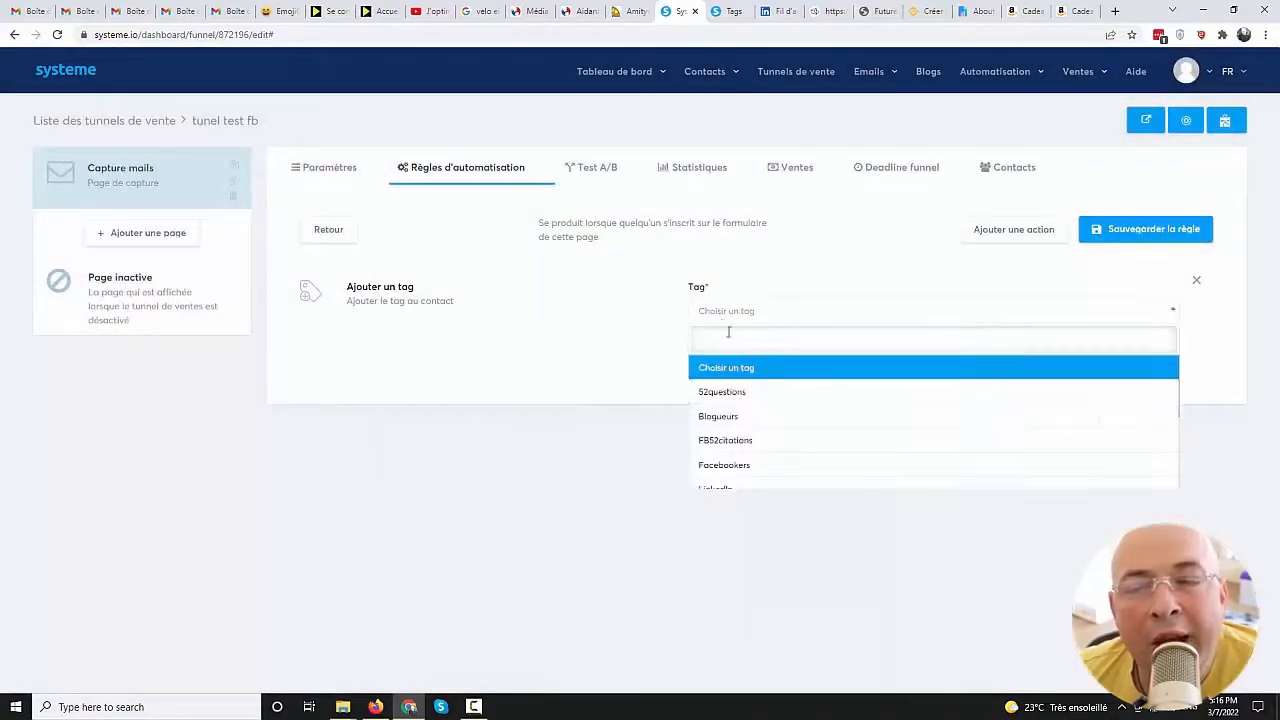
pyautogui.scroll(-5, 763, 382)
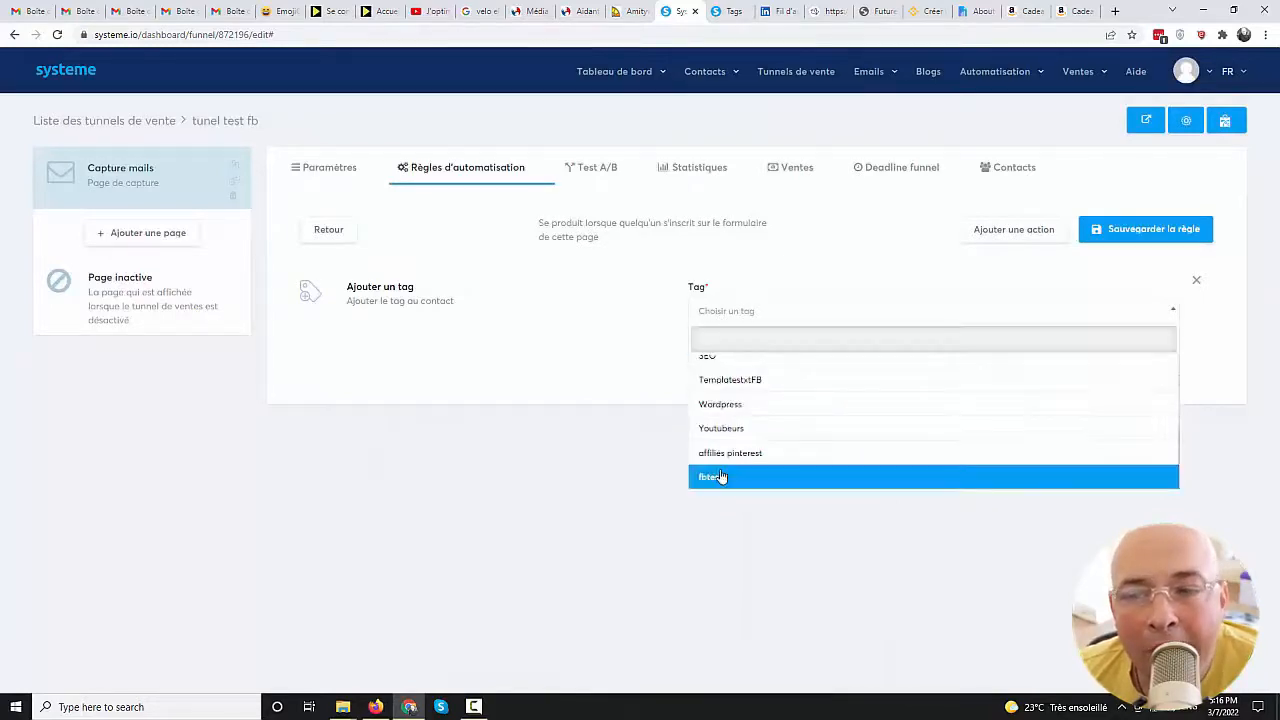
pyautogui.click(720, 477)
pyautogui.click(1105, 236)
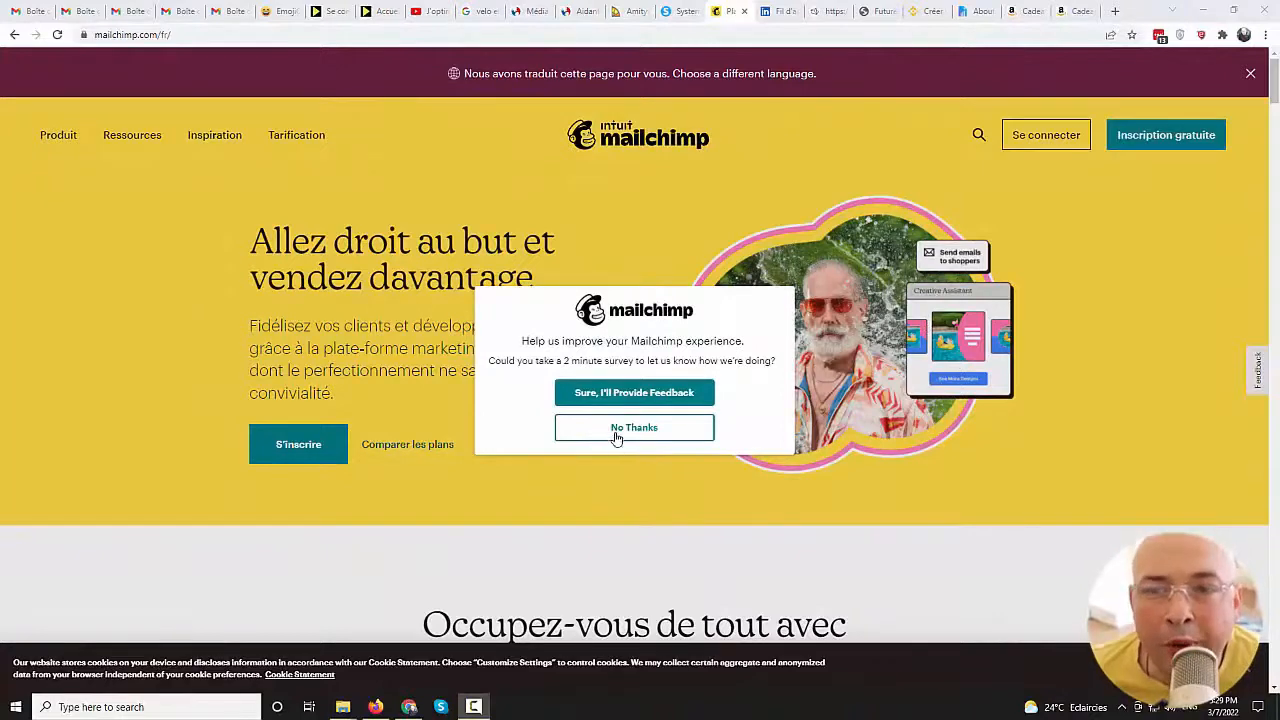
# Switch to the Mailchimp site, decline the feedback survey and log in with the saved account credentials
pyautogui.click(617, 434)
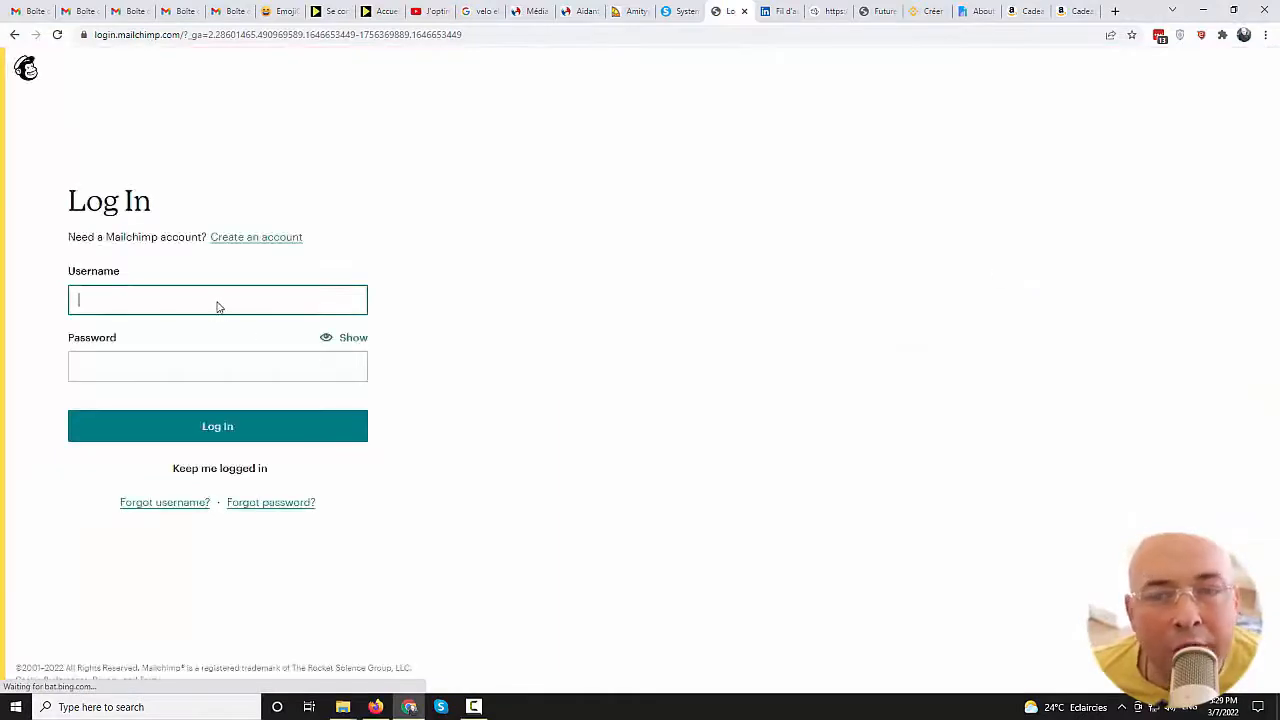
pyautogui.click(218, 304)
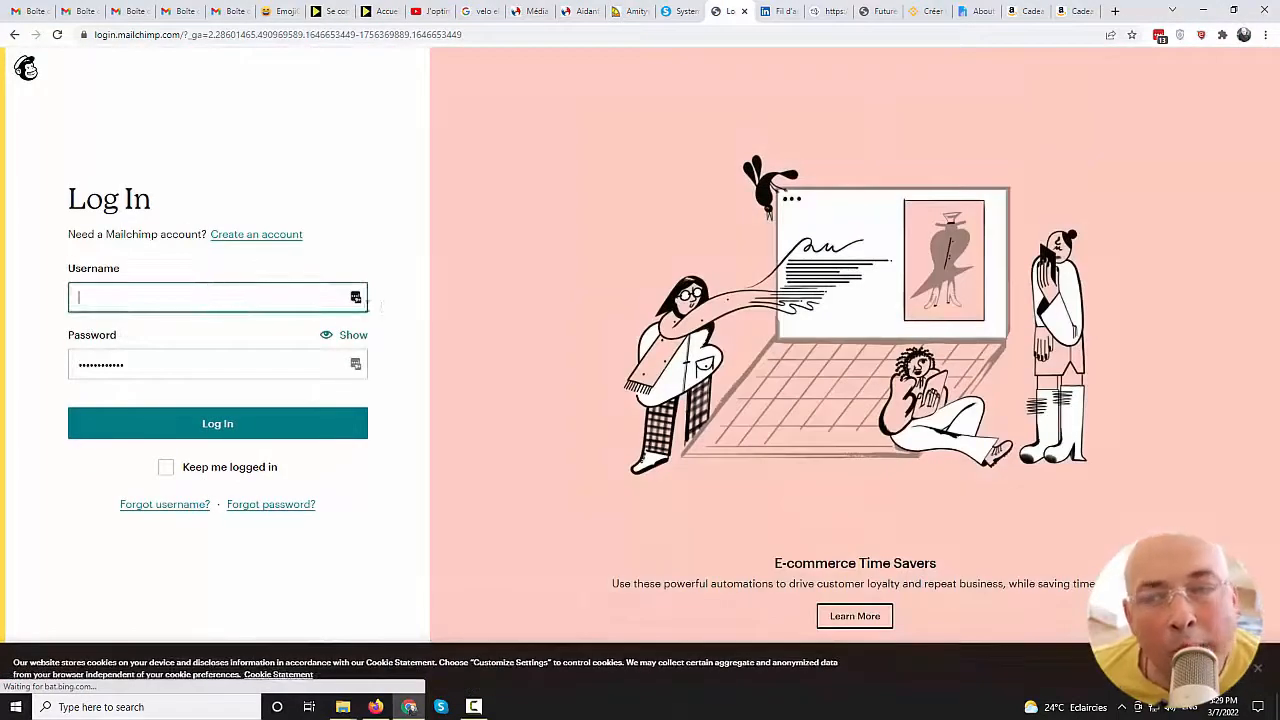
pyautogui.click(226, 427)
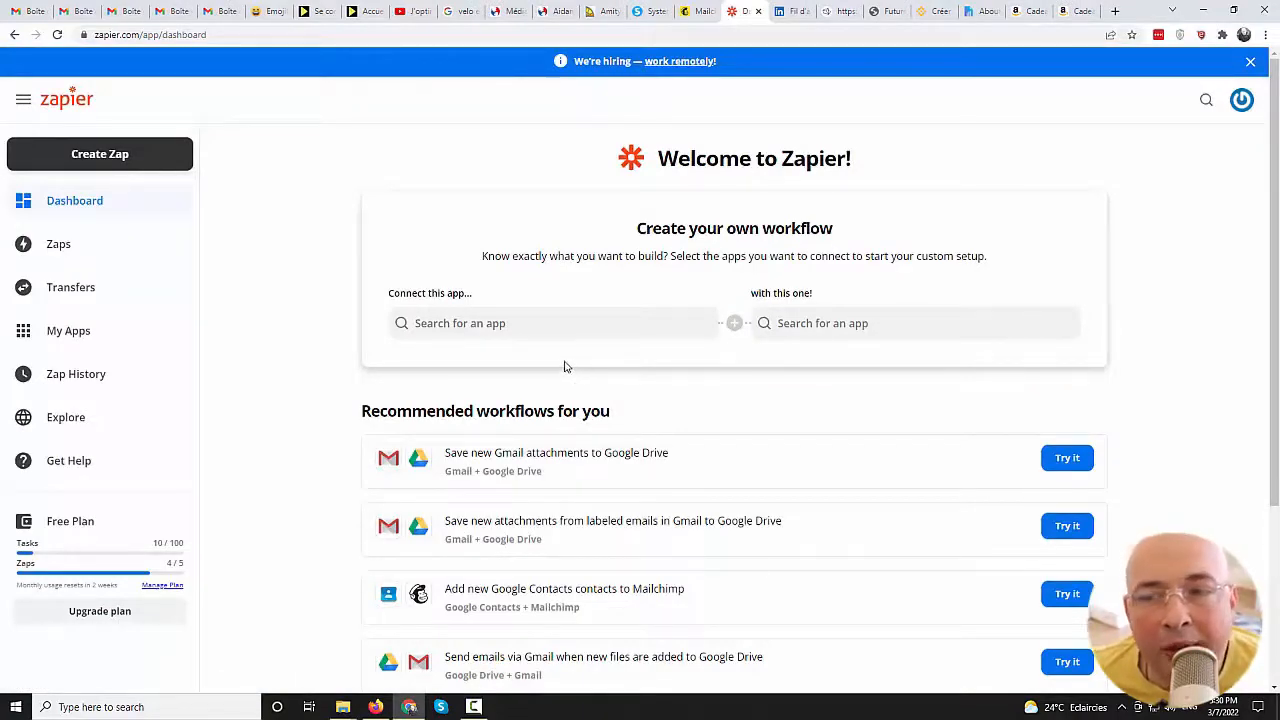
# On the Zapier dashboard, choose Systeme.io as the app to connect and Mailchimp as the app to connect it with
pyautogui.click(544, 318)
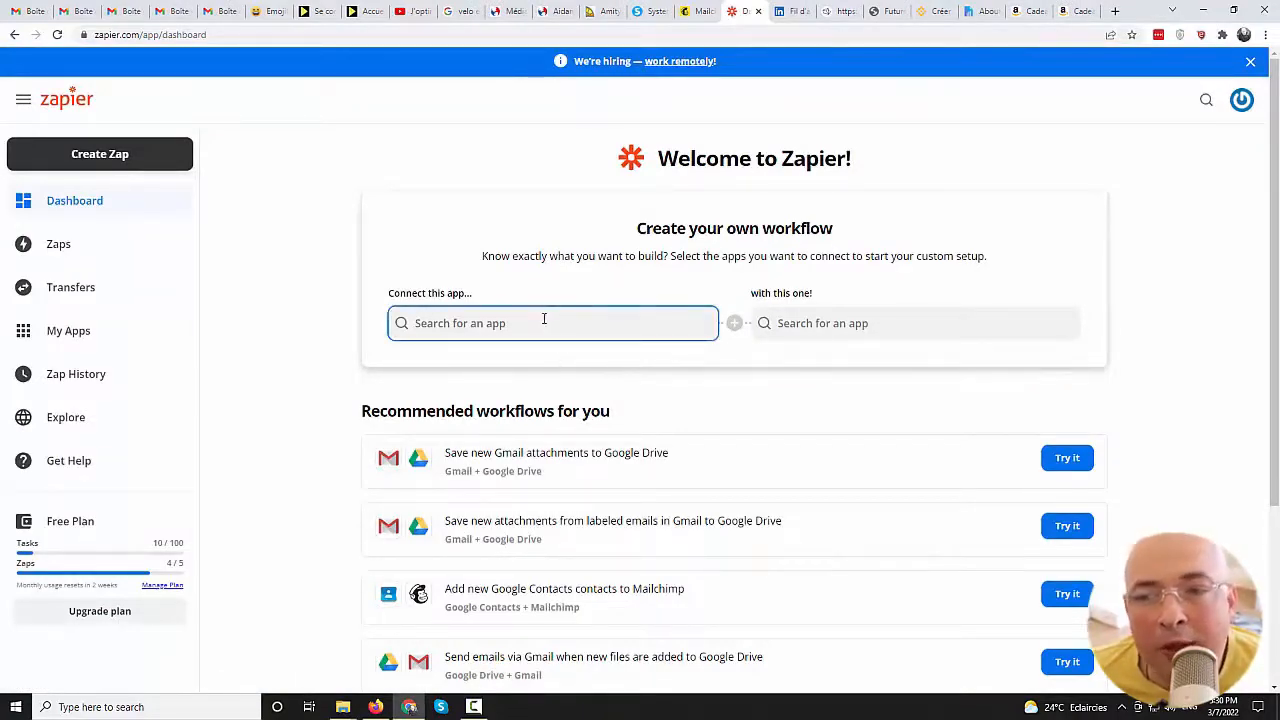
pyautogui.write('sys')
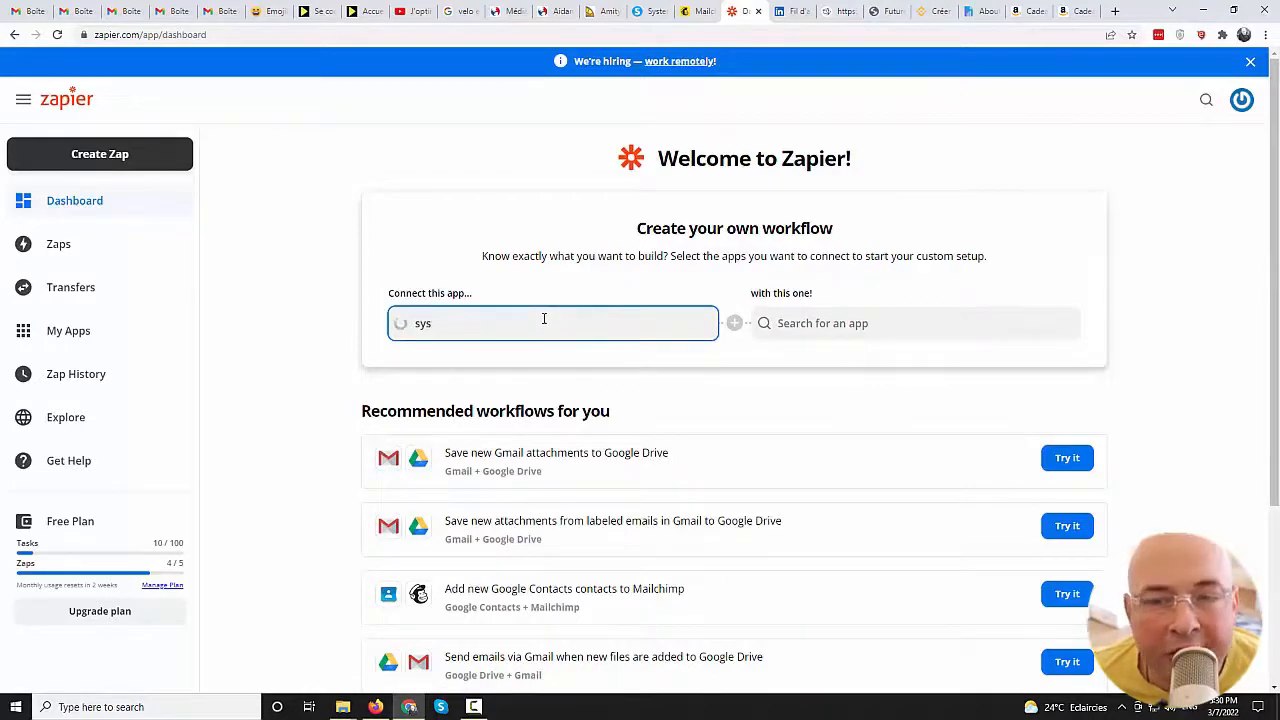
pyautogui.click(503, 366)
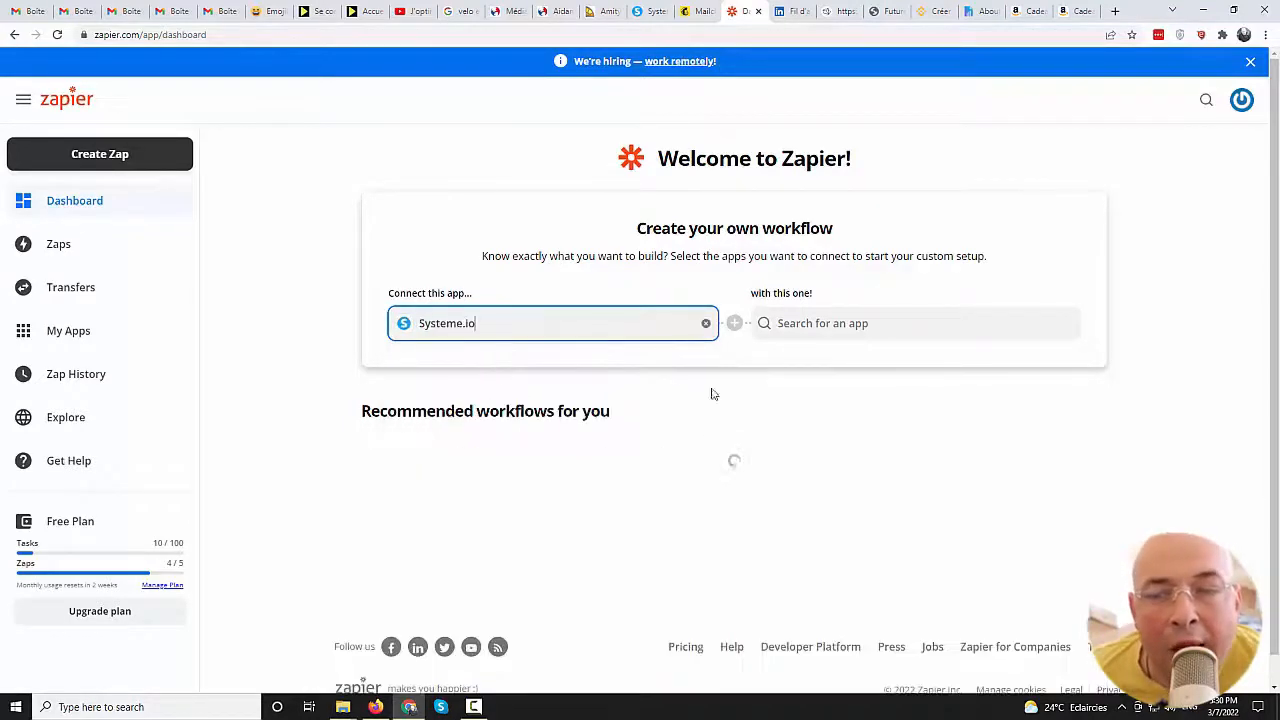
pyautogui.click(870, 329)
pyautogui.write('m')
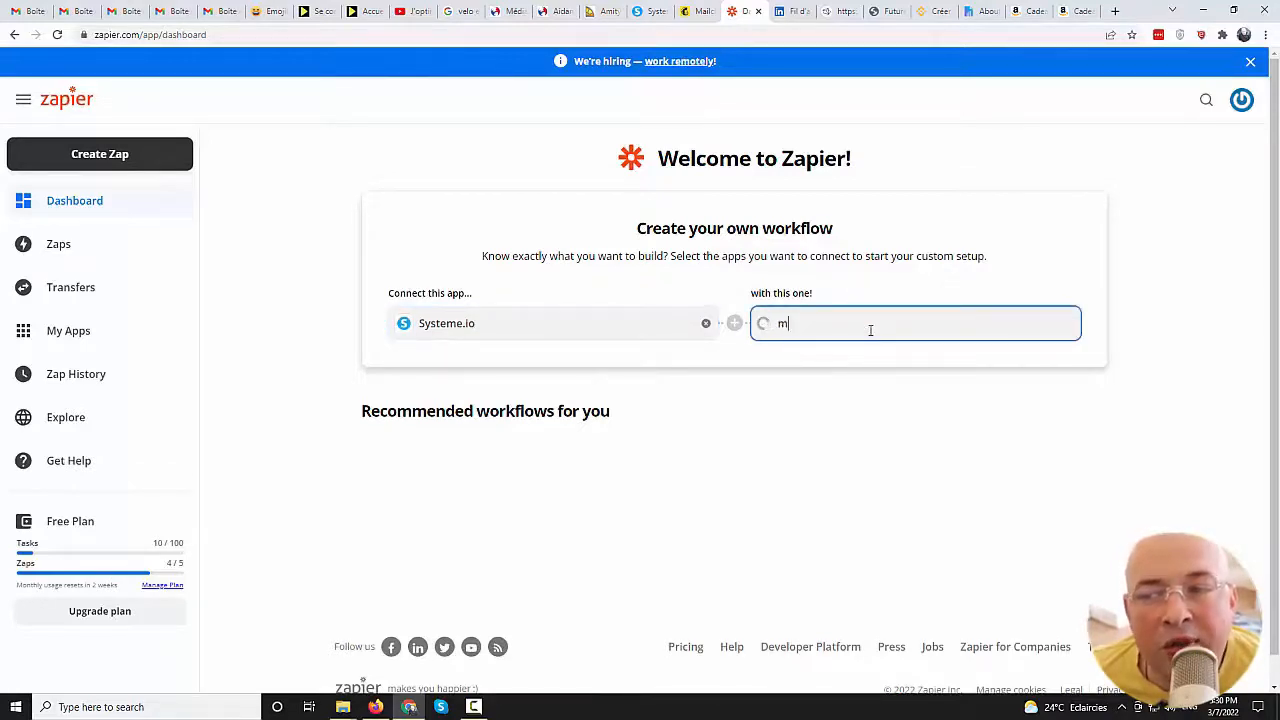
pyautogui.write('ail')
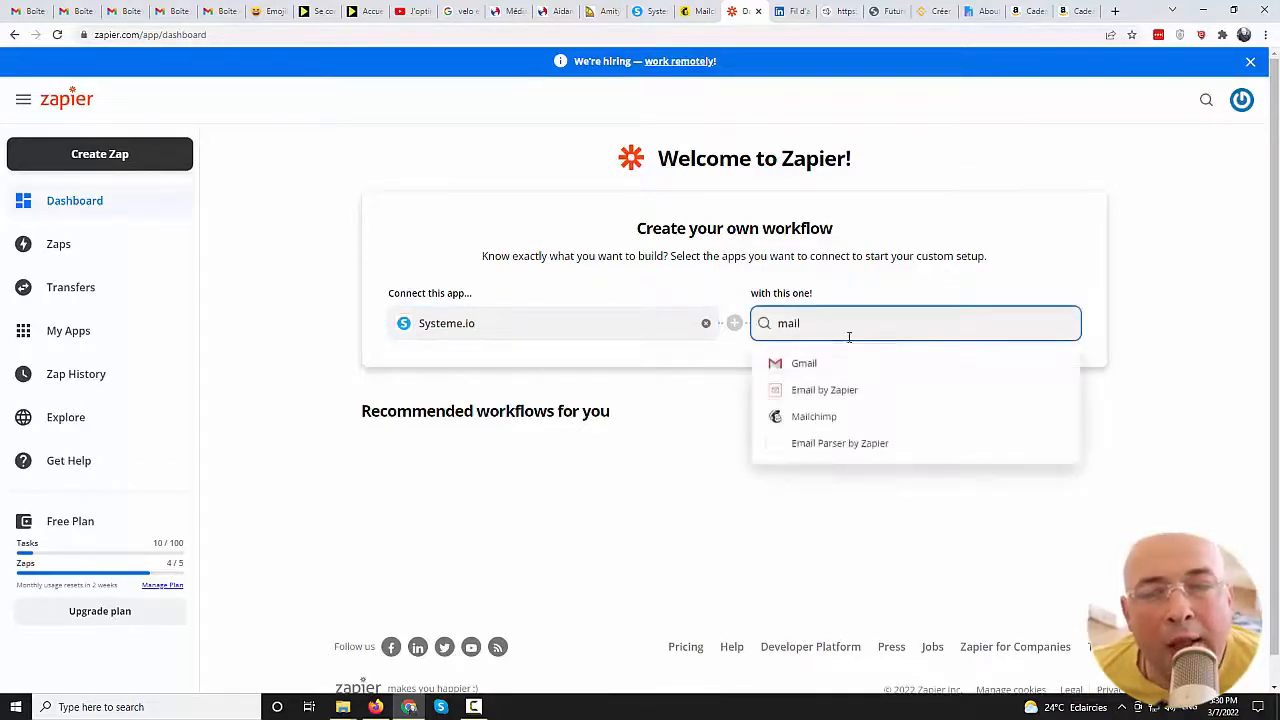
pyautogui.click(800, 417)
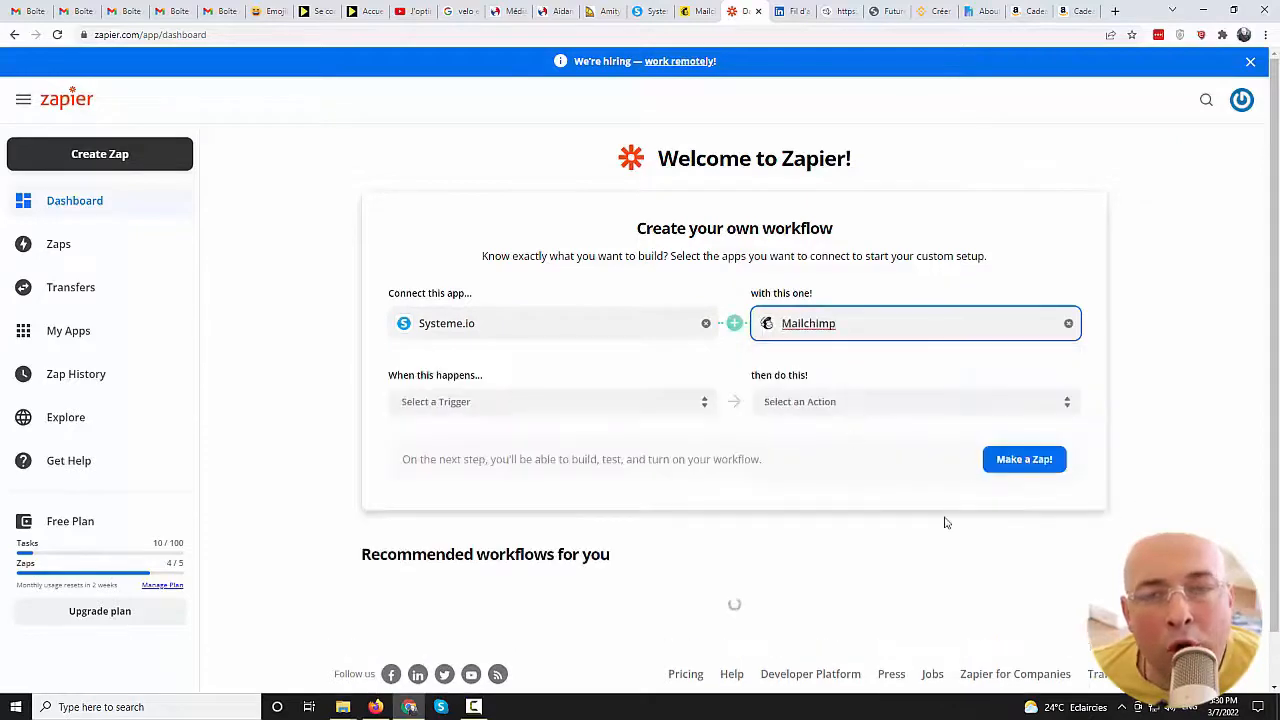
# Set the workflow's trigger to New Optin and its action to Add/Update Subscriber, and open this workflow in the Zap editor
pyautogui.click(489, 405)
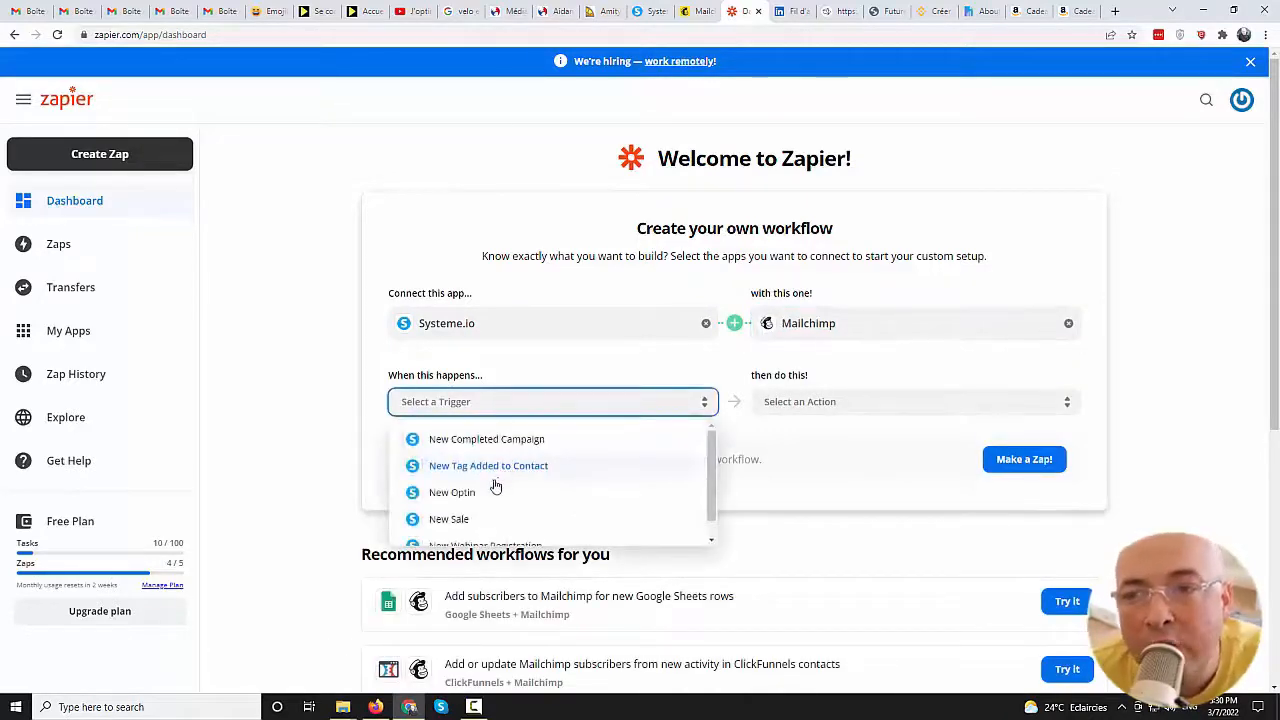
pyautogui.click(499, 493)
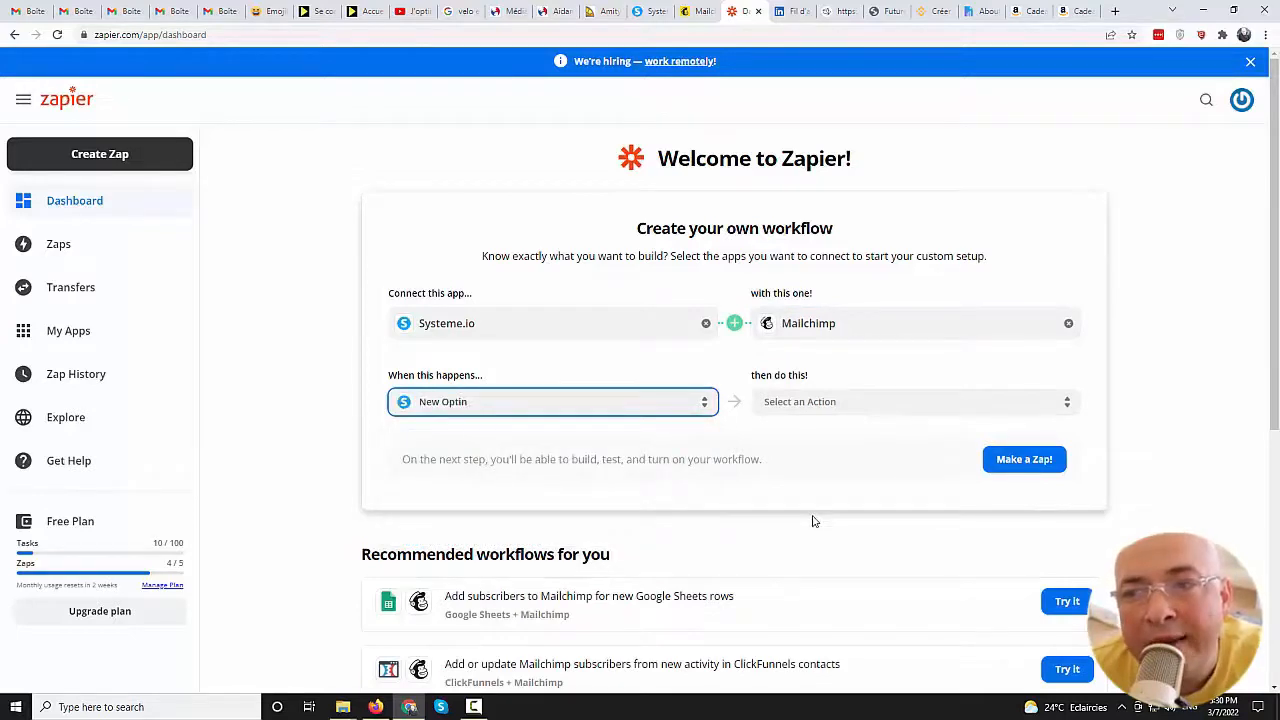
pyautogui.click(900, 401)
pyautogui.scroll(-4, 883, 500)
pyautogui.scroll(-3, 890, 497)
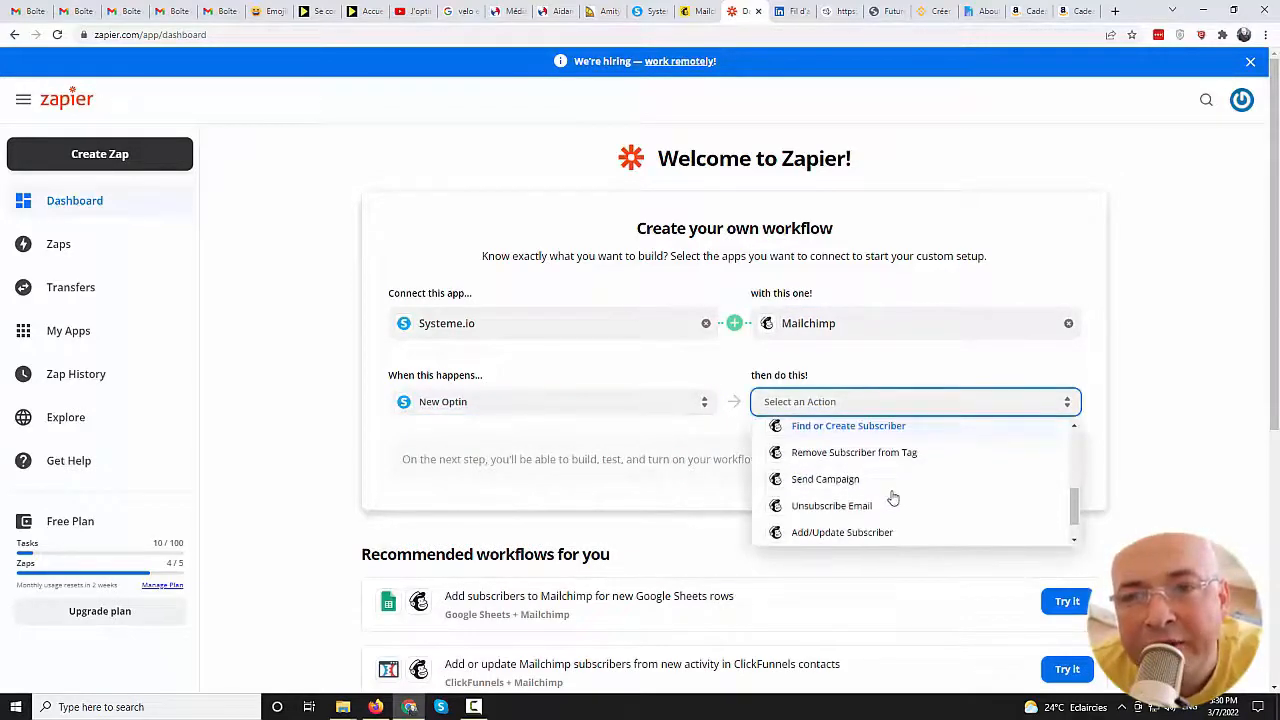
pyautogui.click(866, 498)
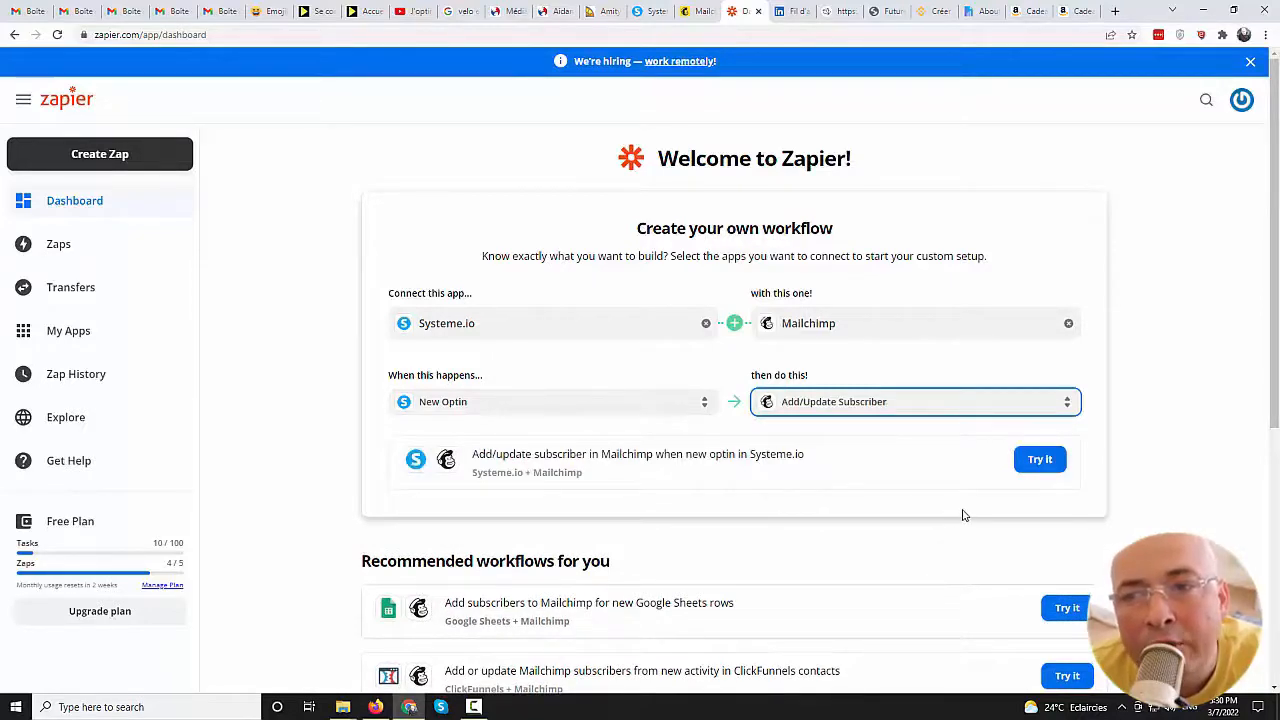
pyautogui.click(1040, 459)
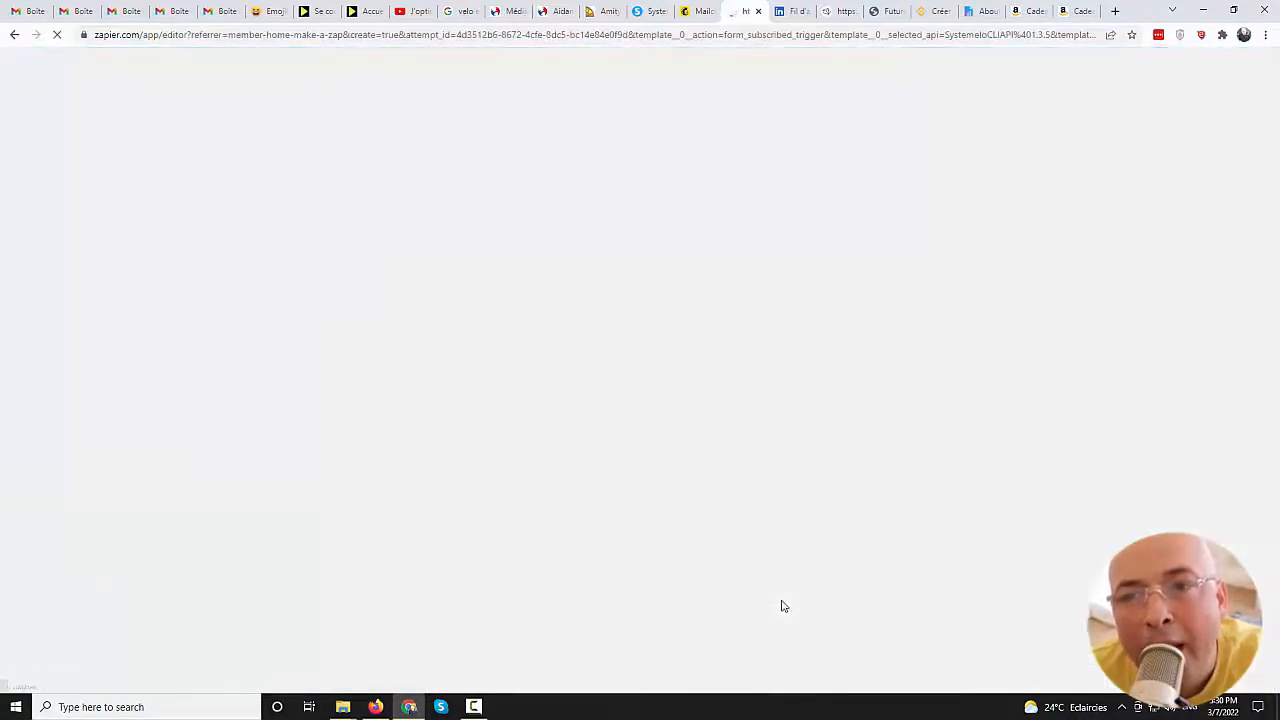
# Select the existing connected Systeme.io account for the New Optin trigger and proceed to the trigger setup
pyautogui.click(491, 314)
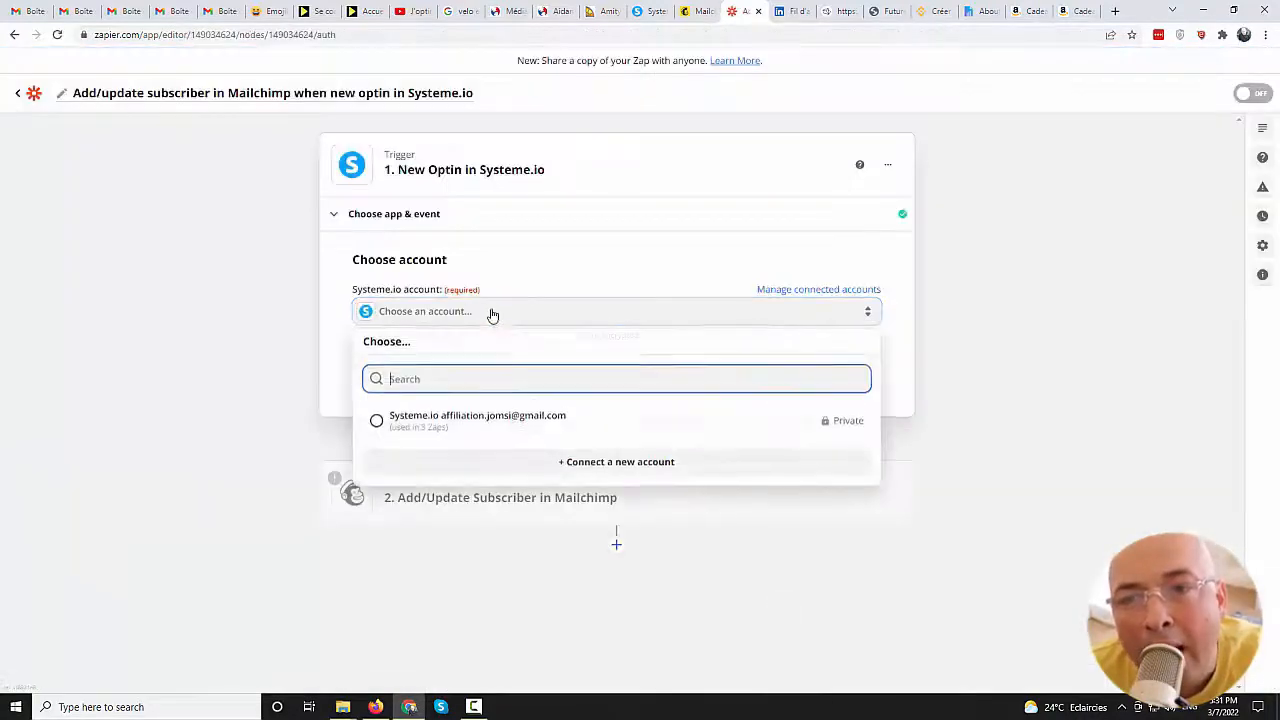
pyautogui.click(470, 420)
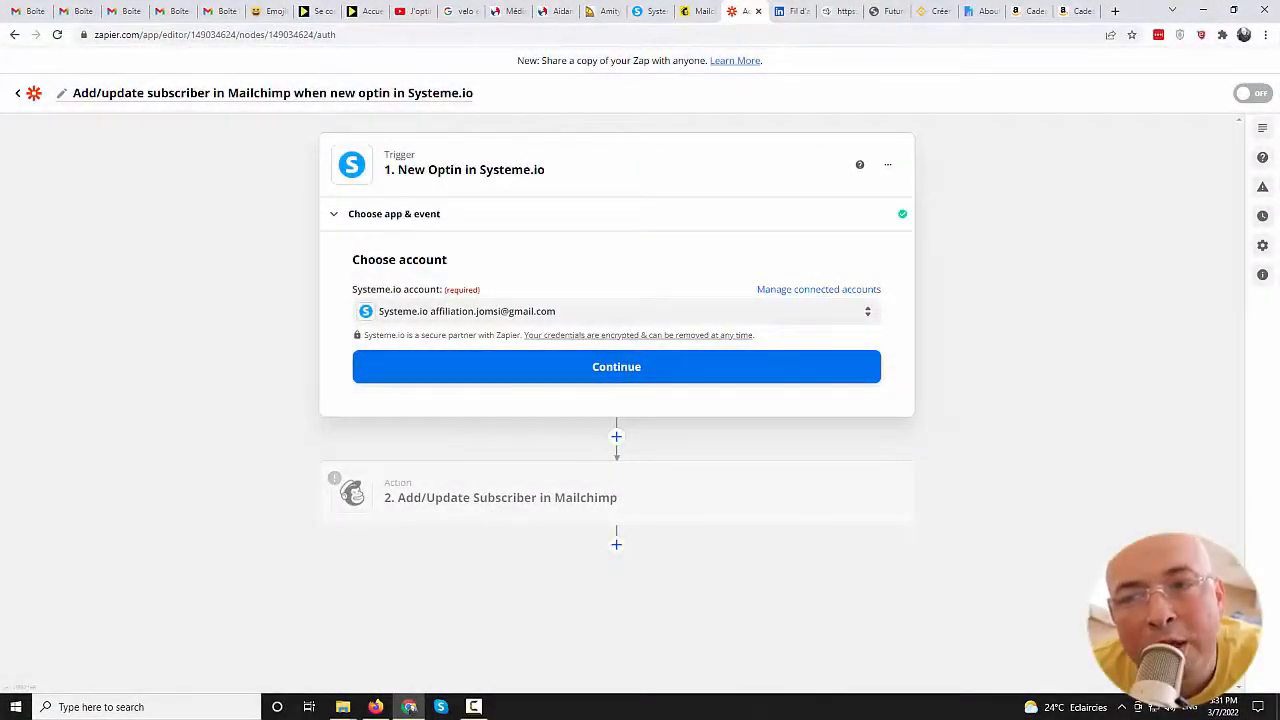
pyautogui.click(860, 375)
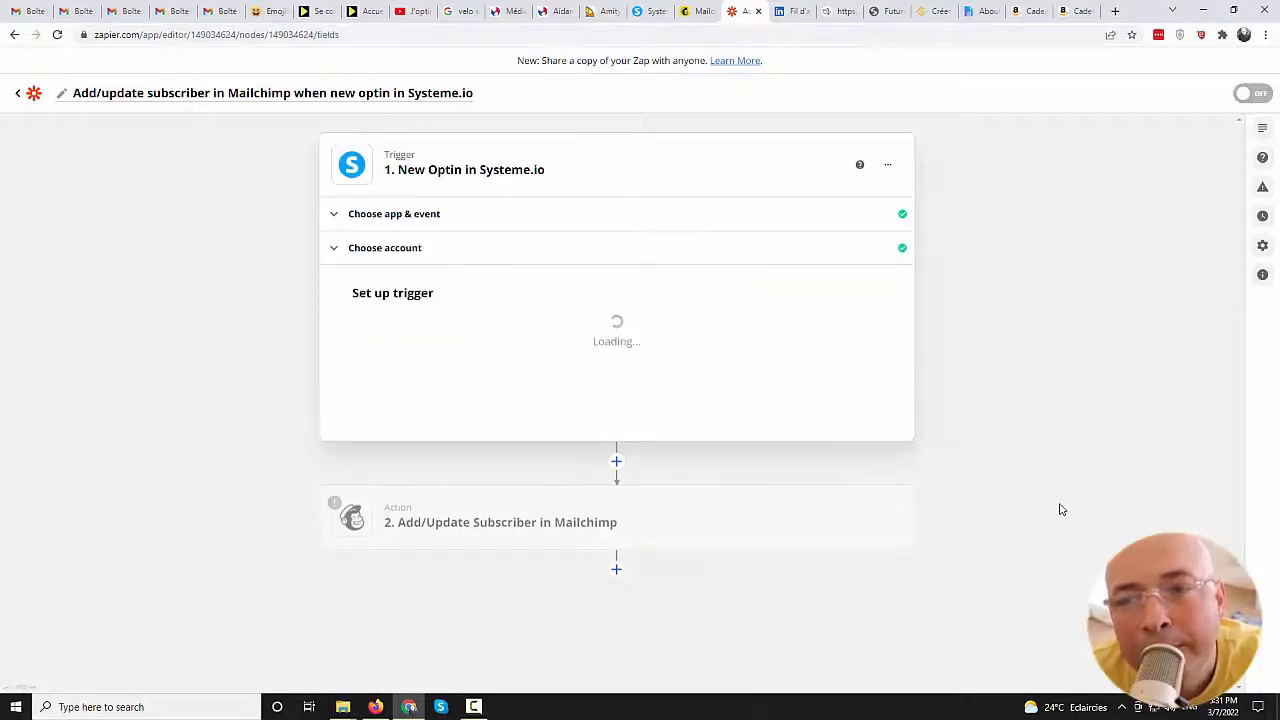
# Set the trigger's funnel to "tunel test fb" and its funnel step to "Capture mails", and continue to the trigger test
pyautogui.click(474, 345)
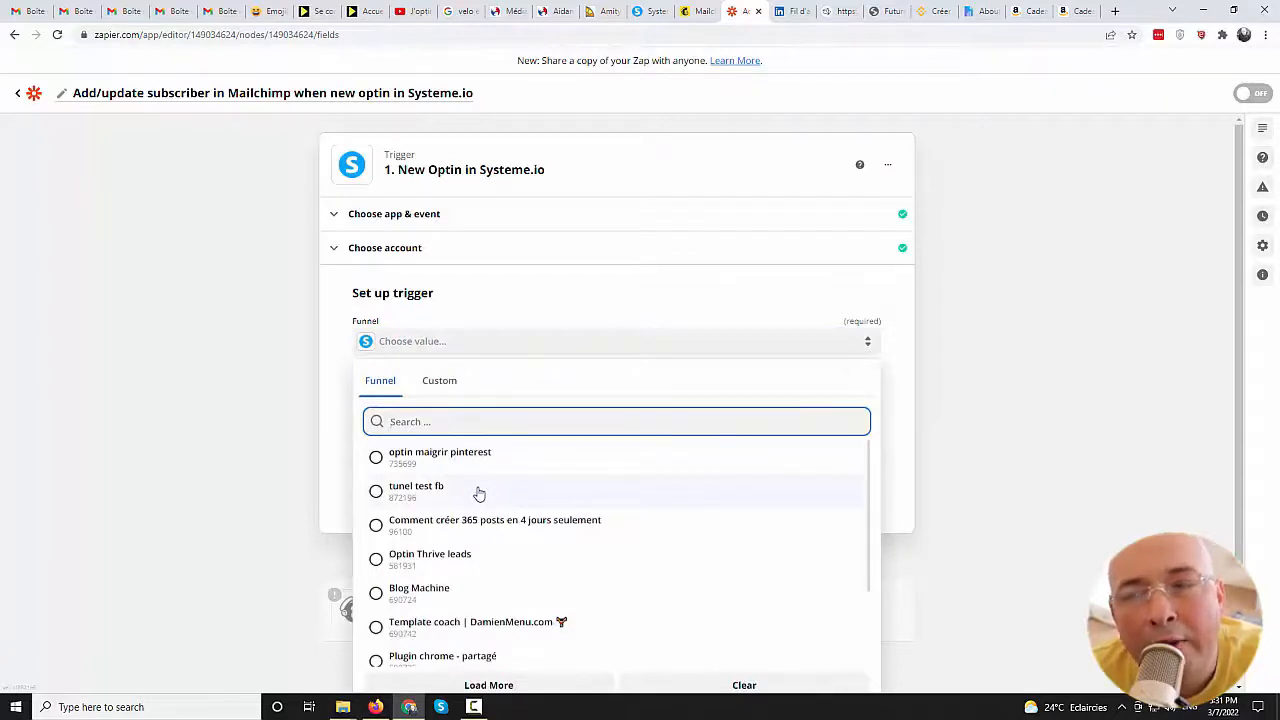
pyautogui.click(479, 494)
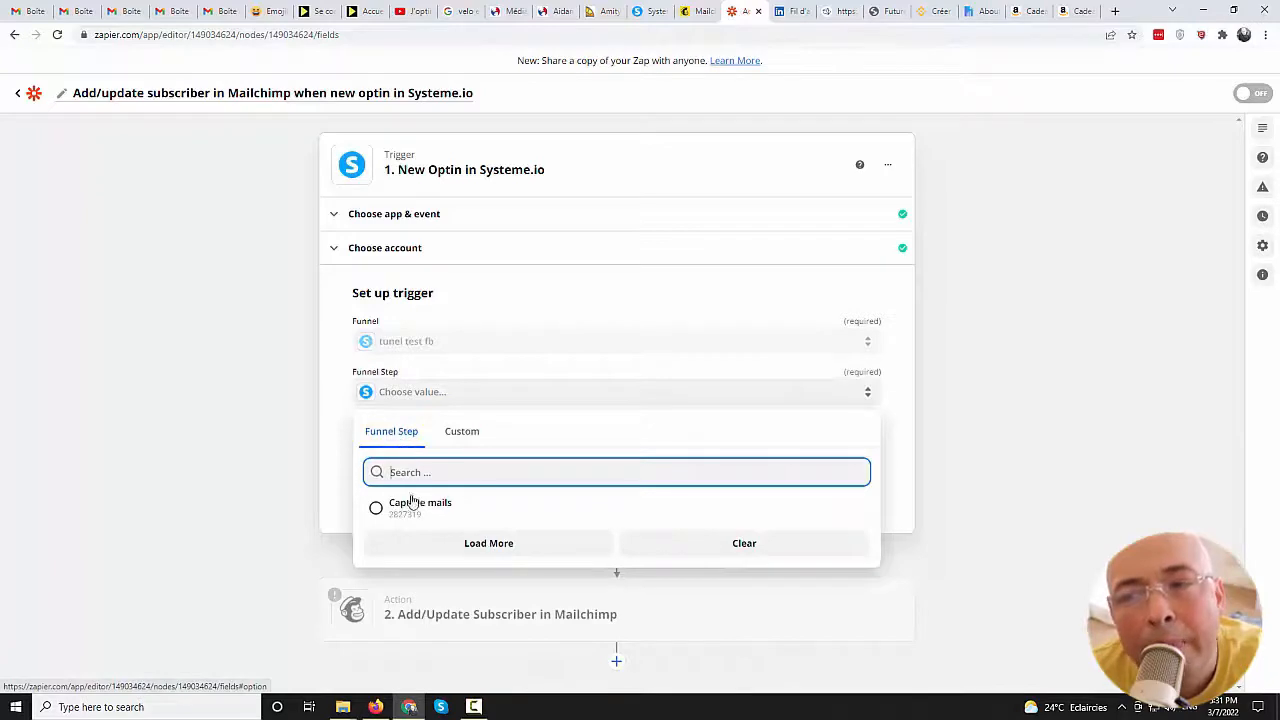
pyautogui.click(377, 509)
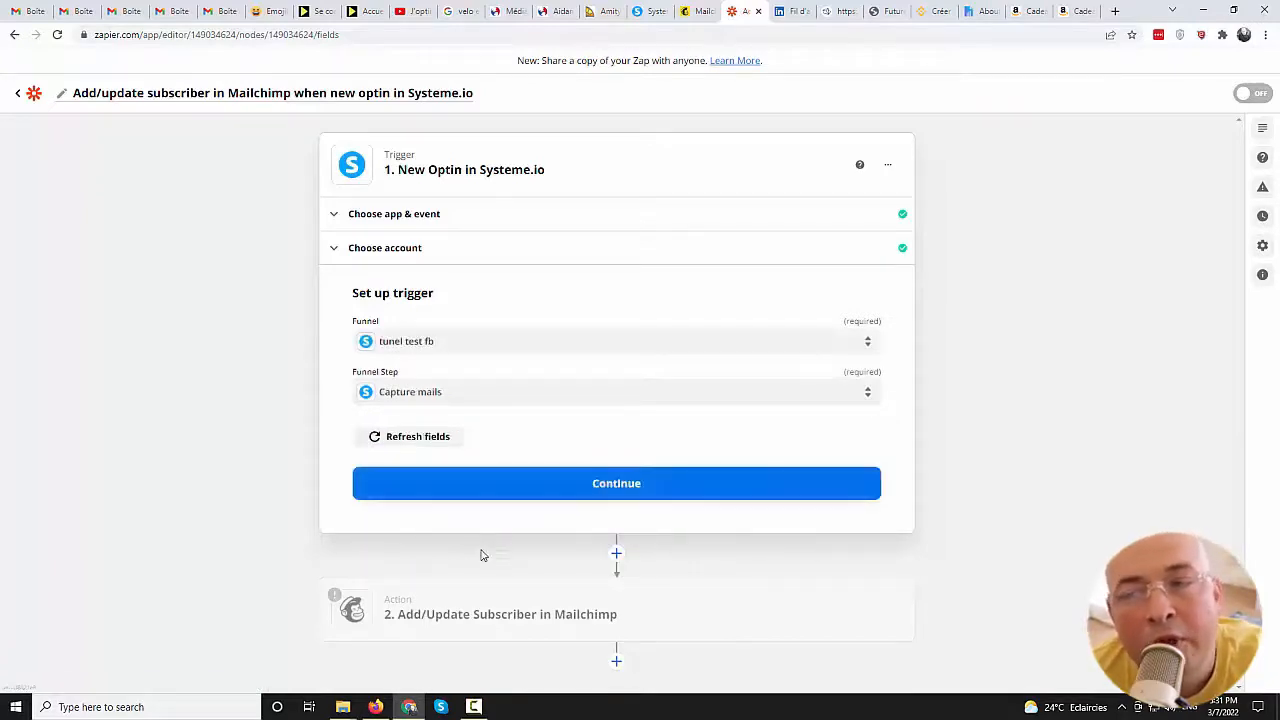
pyautogui.click(517, 492)
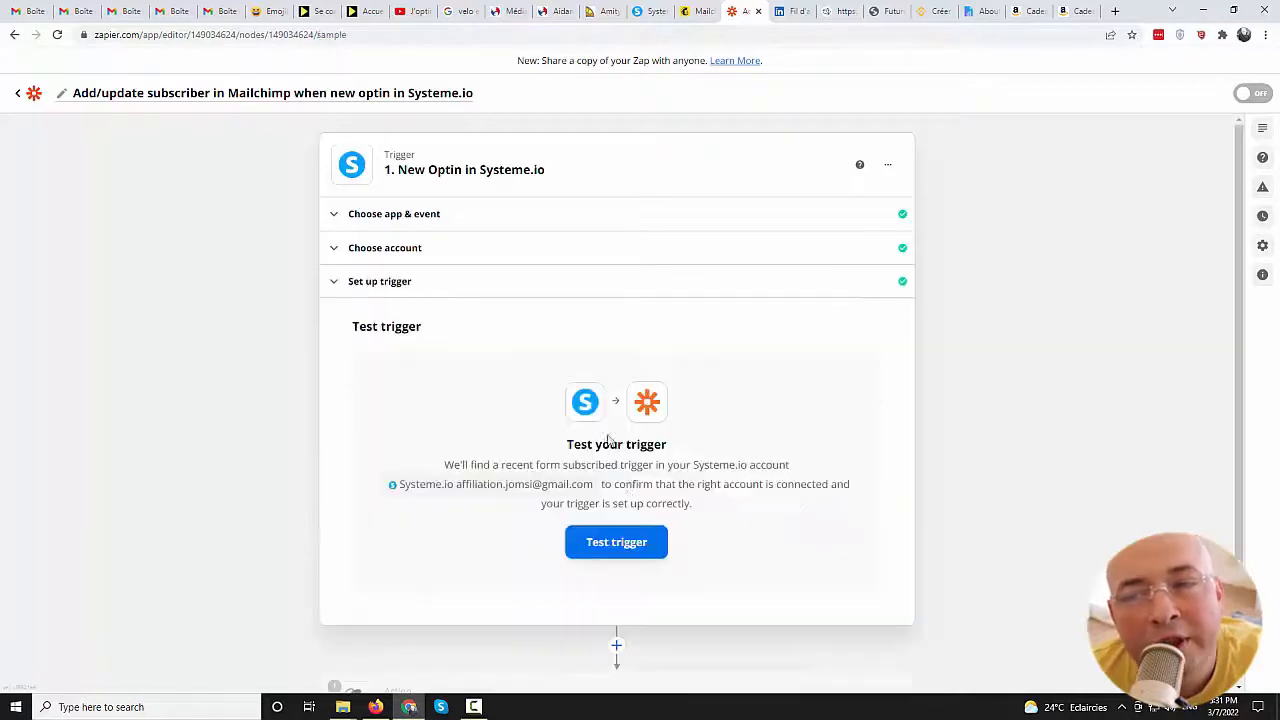
# Test the New Optin trigger with a recent form subscription and continue to the Mailchimp action
pyautogui.click(623, 541)
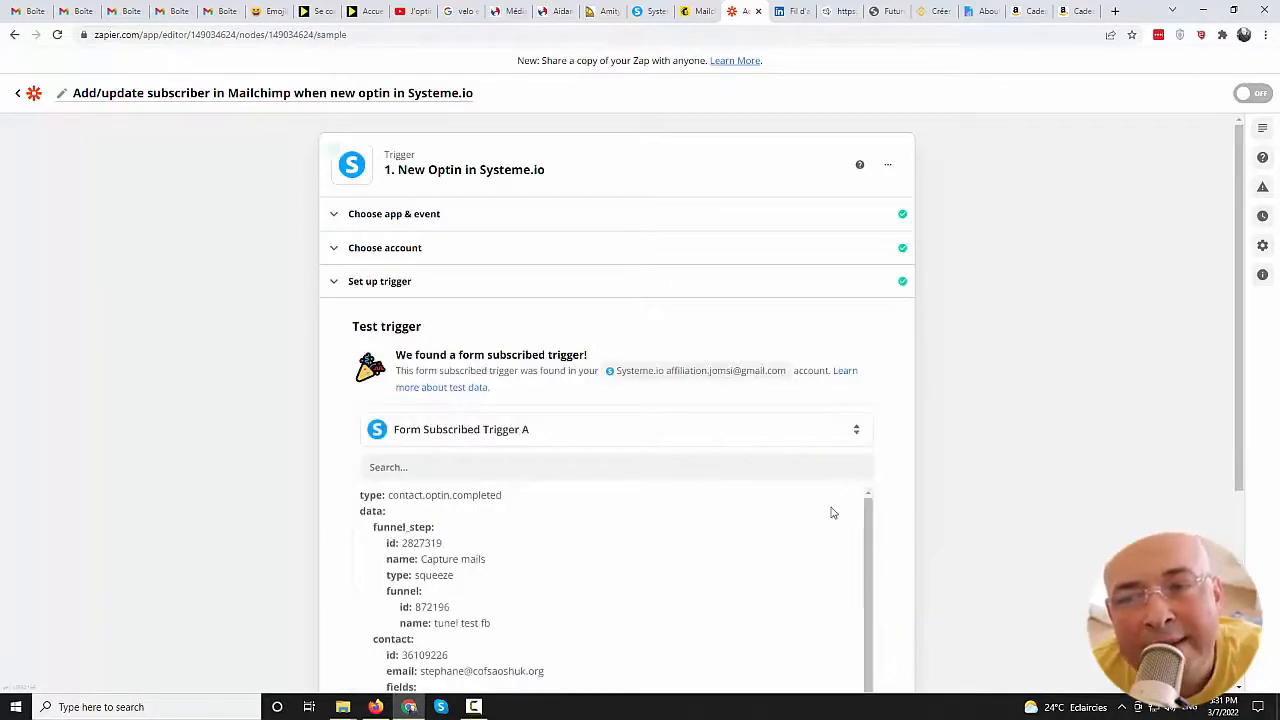
pyautogui.scroll(-3, 689, 485)
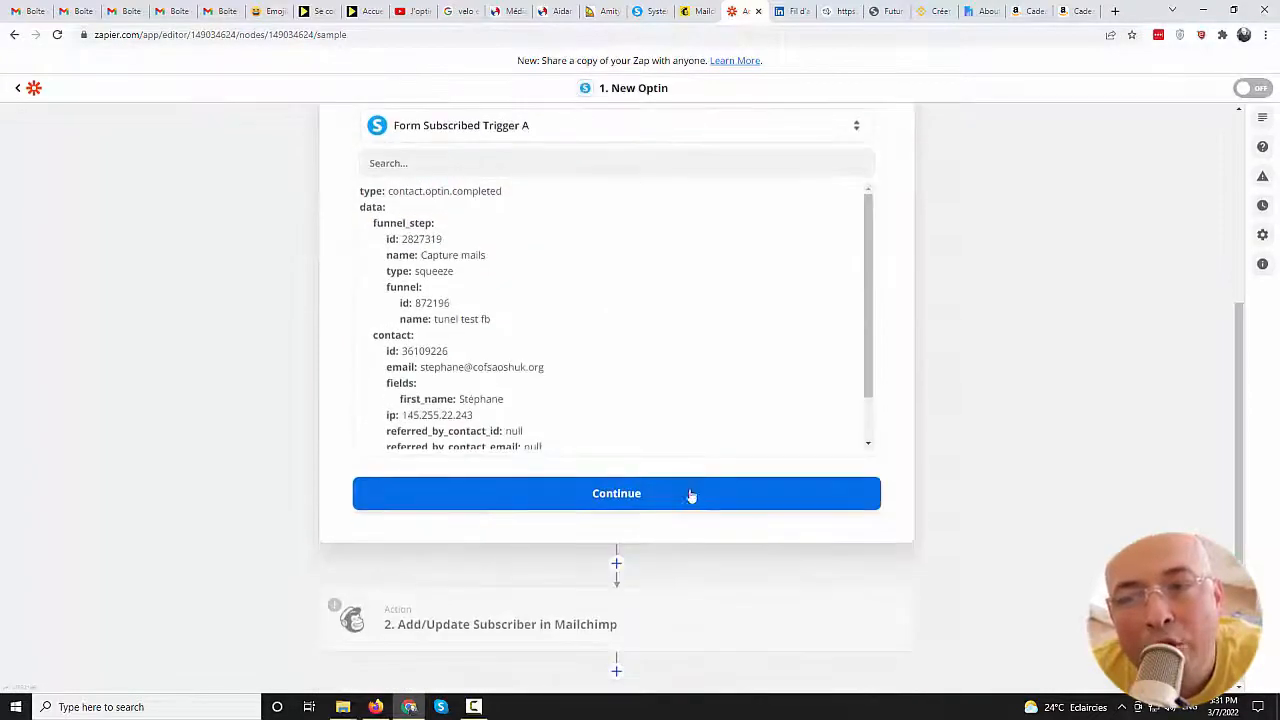
pyautogui.click(638, 494)
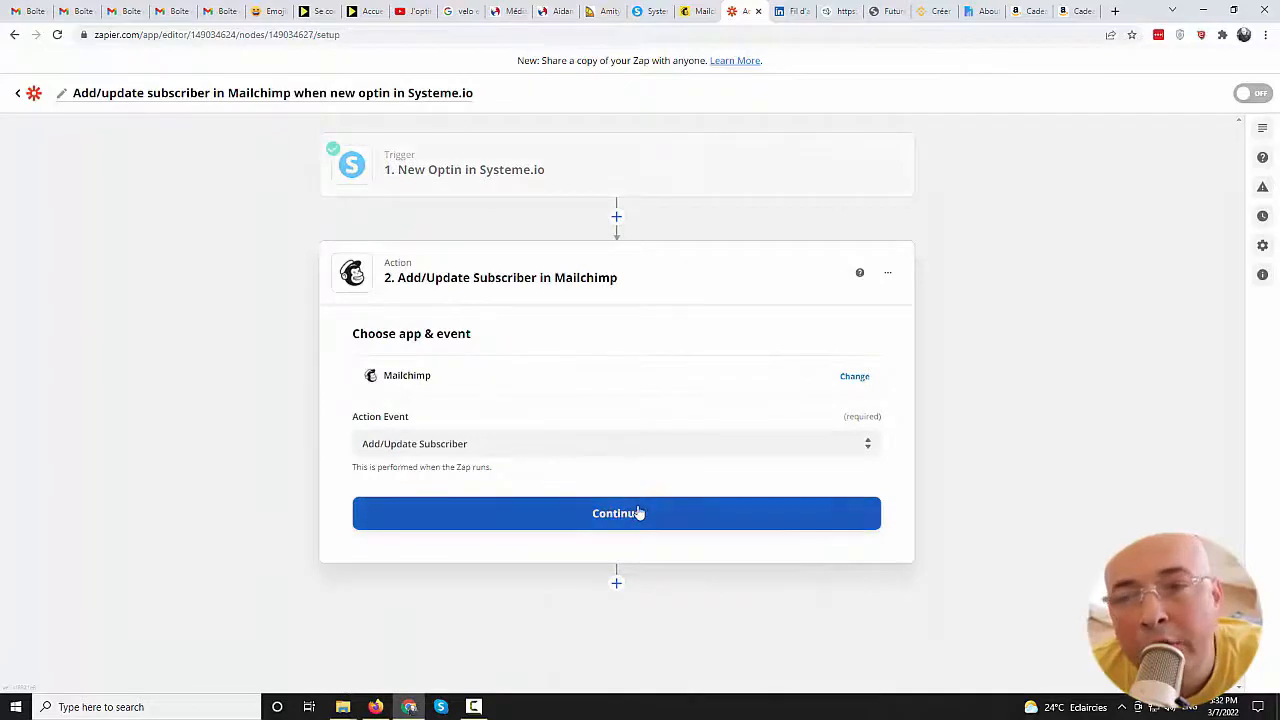
# Accept the Add/Update Subscriber action event and select the "Mailchimp Oniris" account used in 4 Zaps for it
pyautogui.click(637, 512)
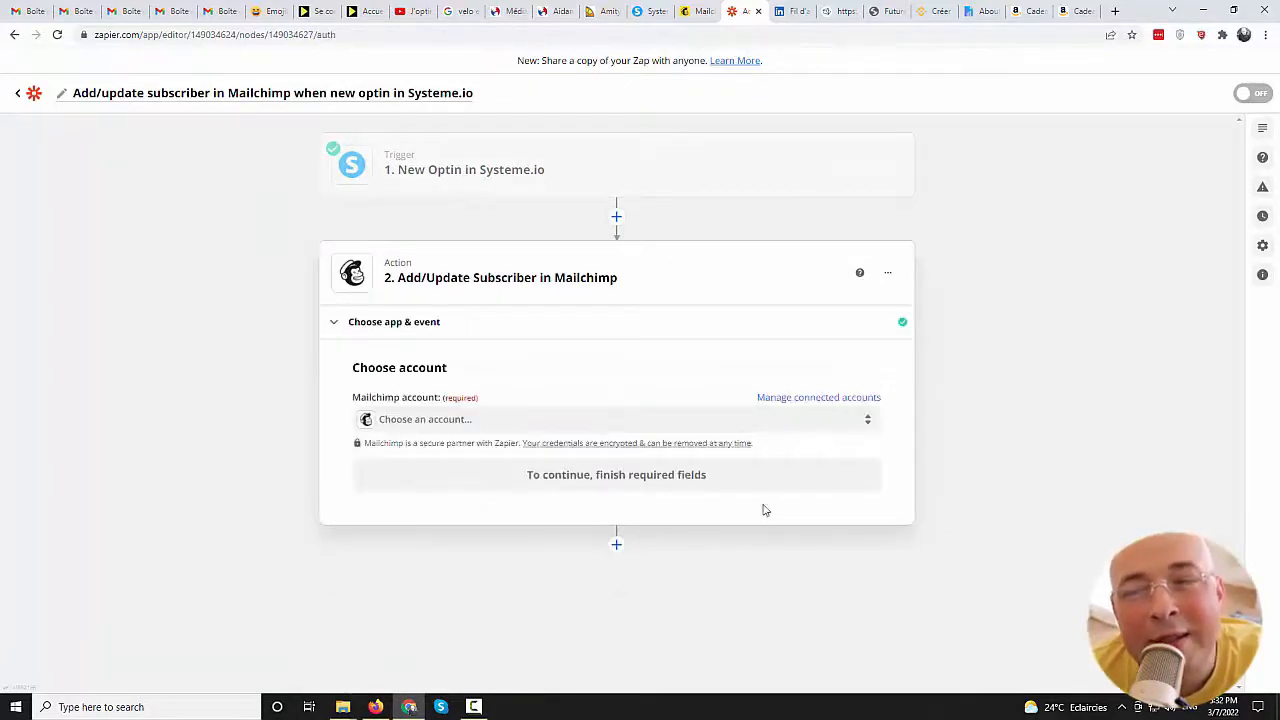
pyautogui.click(666, 420)
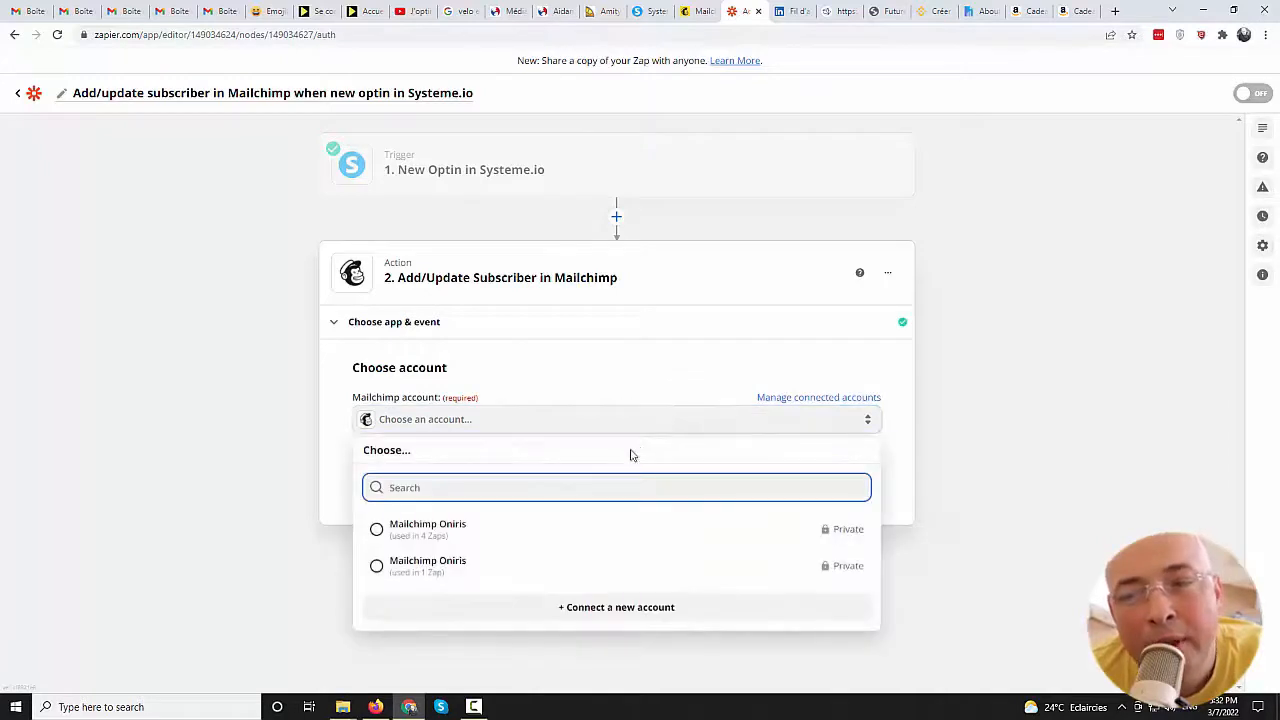
pyautogui.click(492, 532)
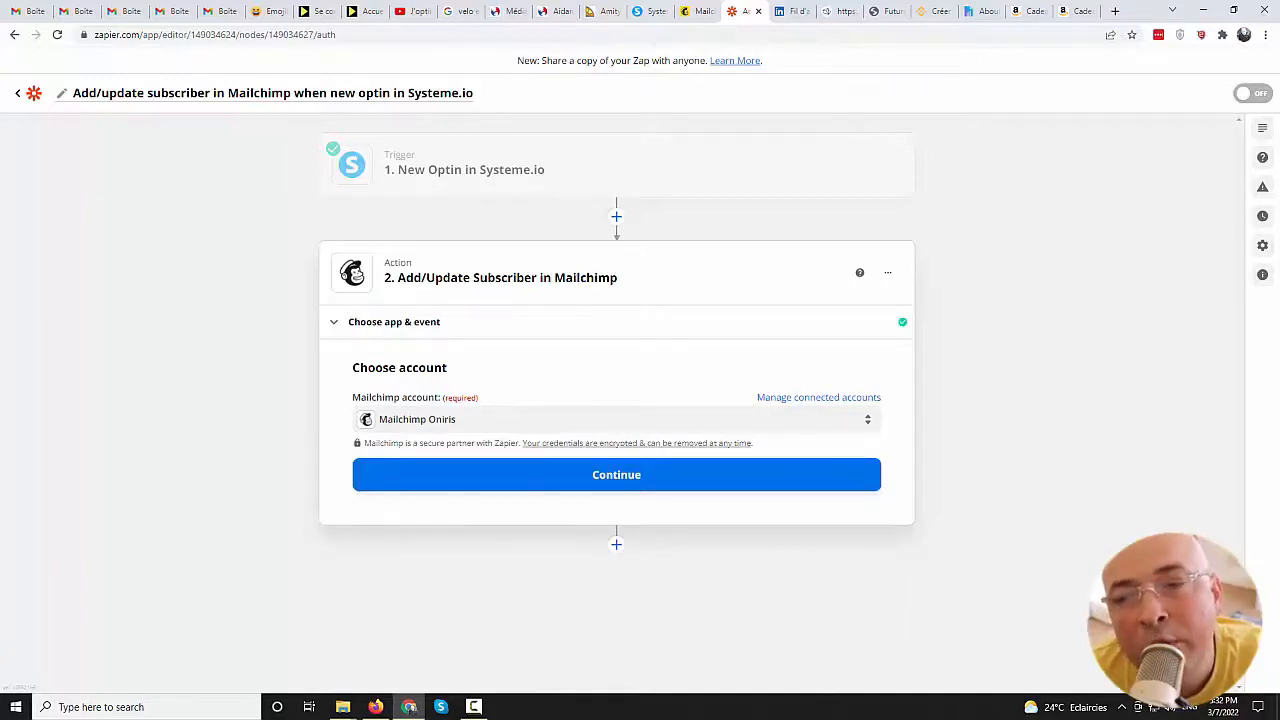
pyautogui.click(385, 484)
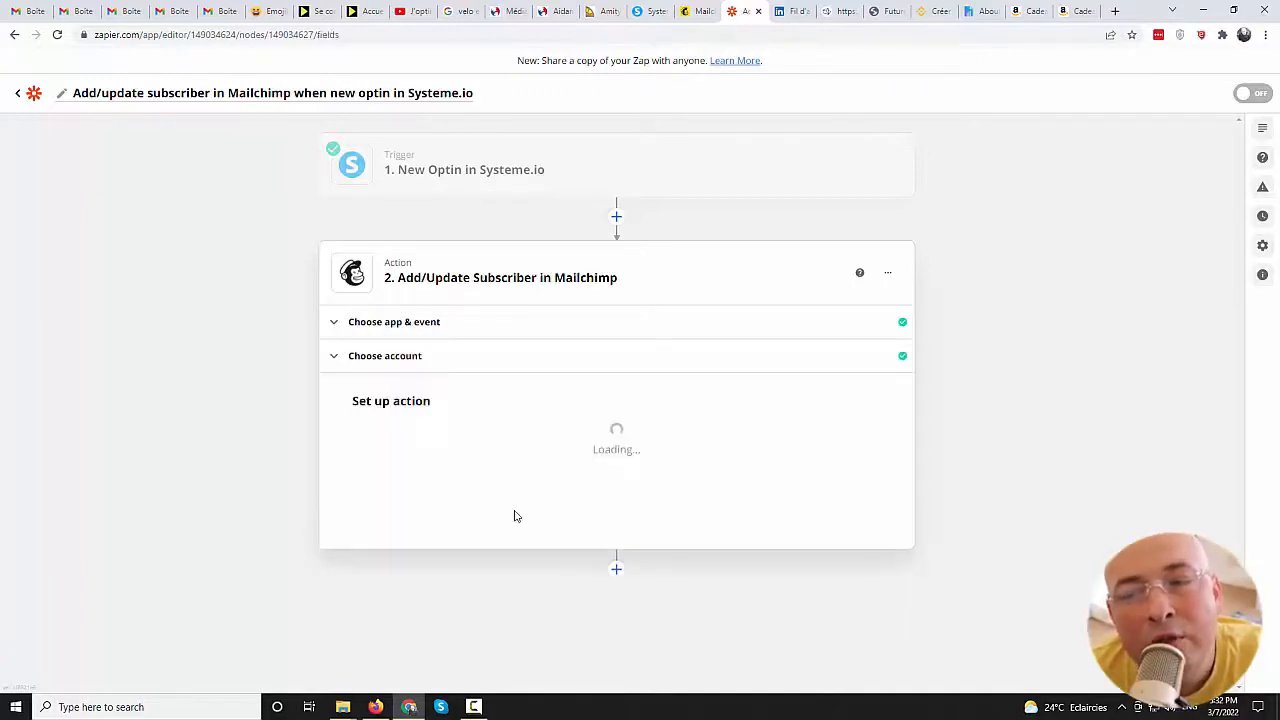
# Set the action's audience to Facebookers and map the Subscriber Email field to the trigger's Contact email
pyautogui.click(520, 450)
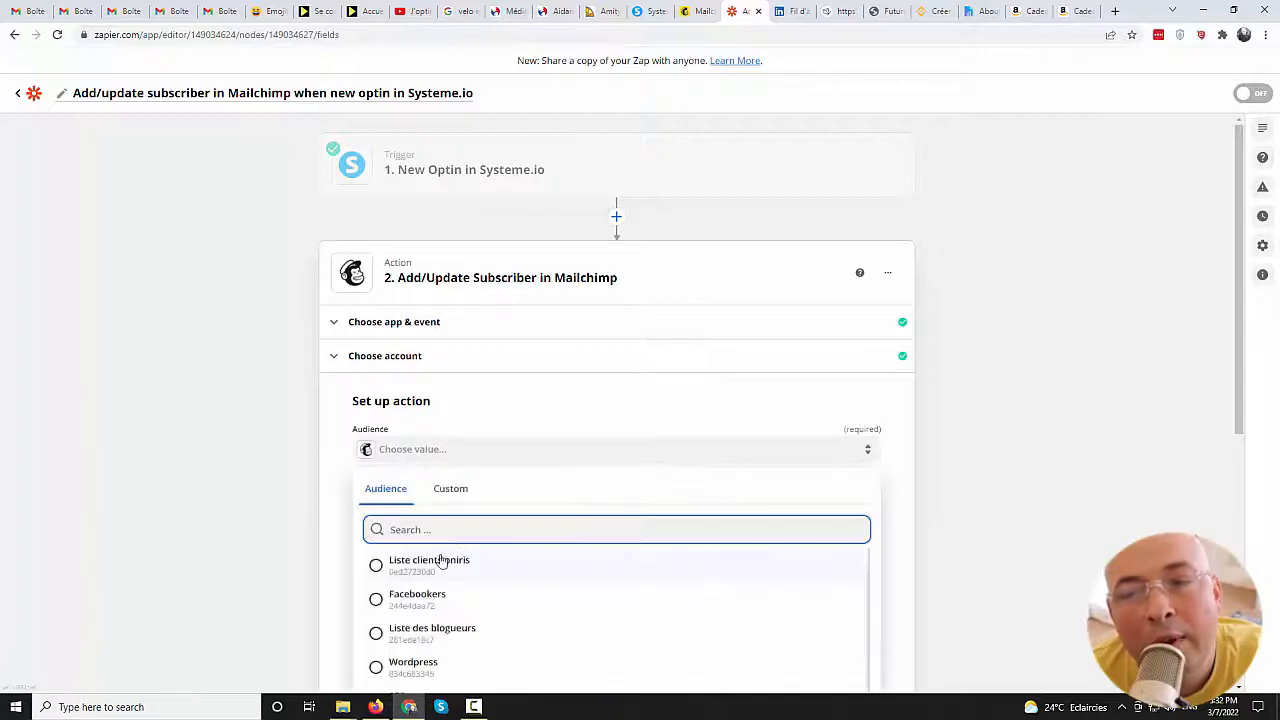
pyautogui.scroll(-1, 438, 573)
pyautogui.click(376, 560)
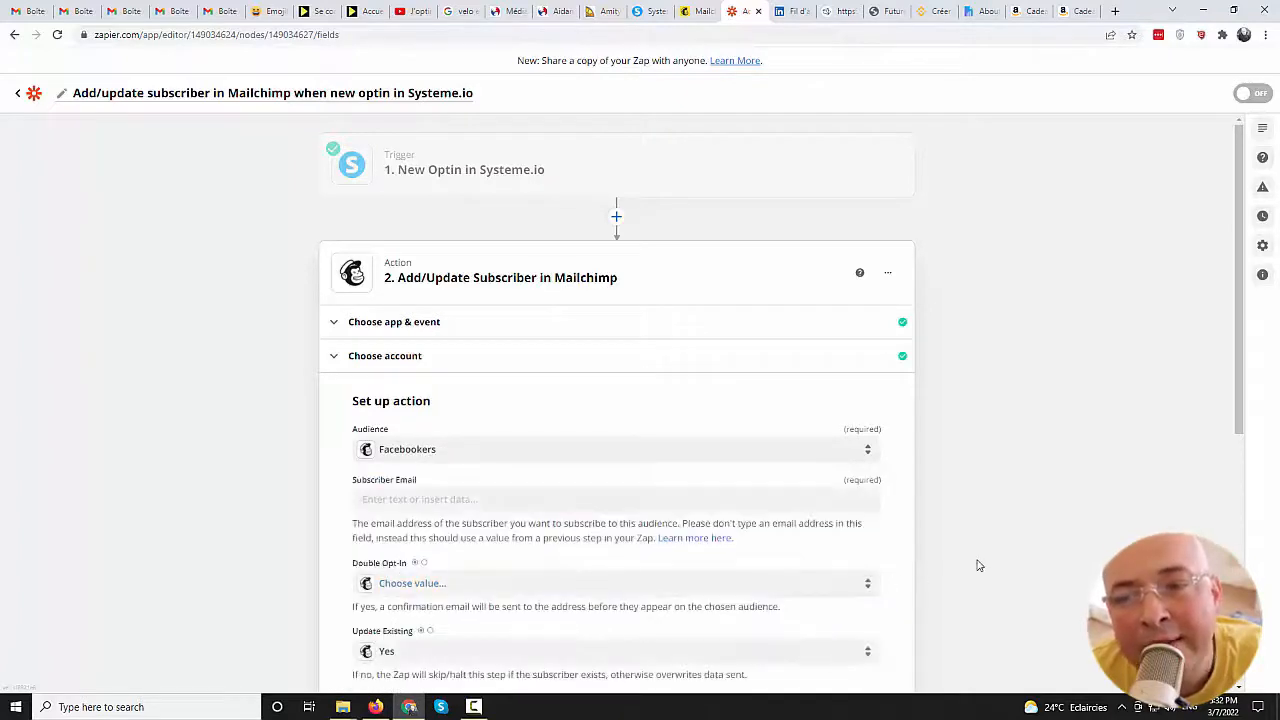
pyautogui.scroll(-1, 478, 358)
pyautogui.click(478, 365)
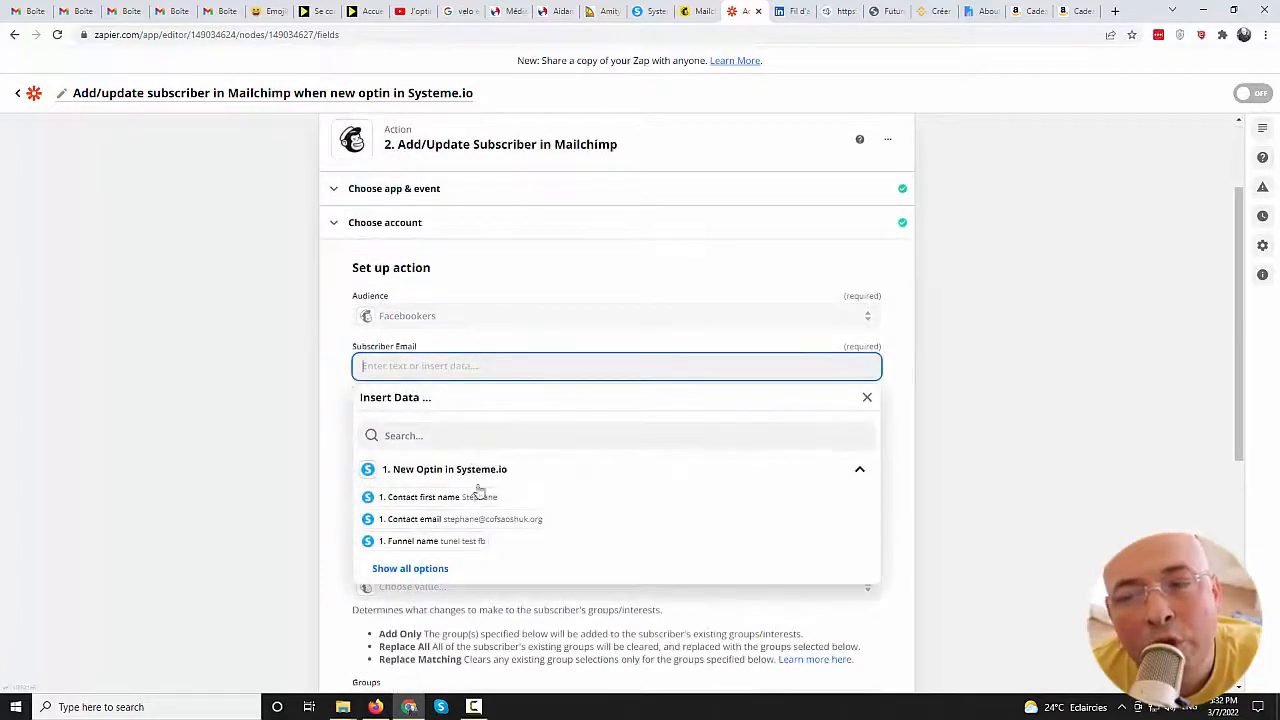
pyautogui.click(470, 519)
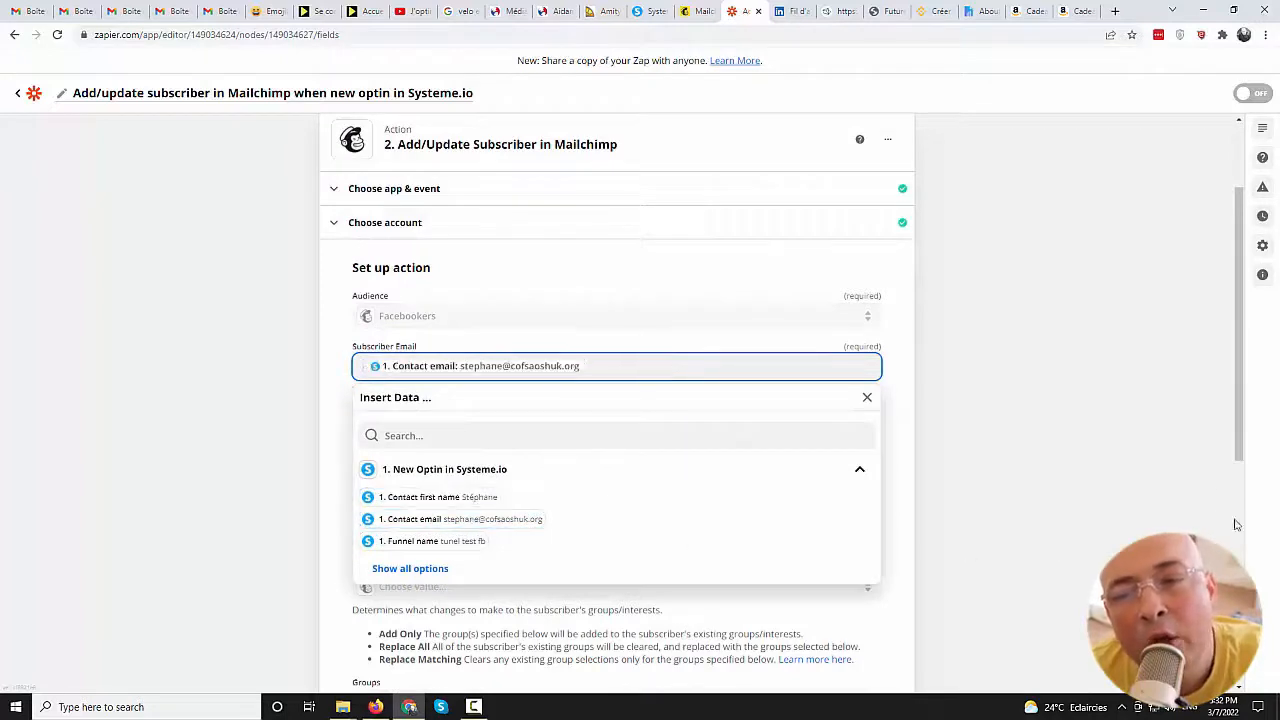
pyautogui.click(1194, 486)
pyautogui.scroll(-4, 568, 434)
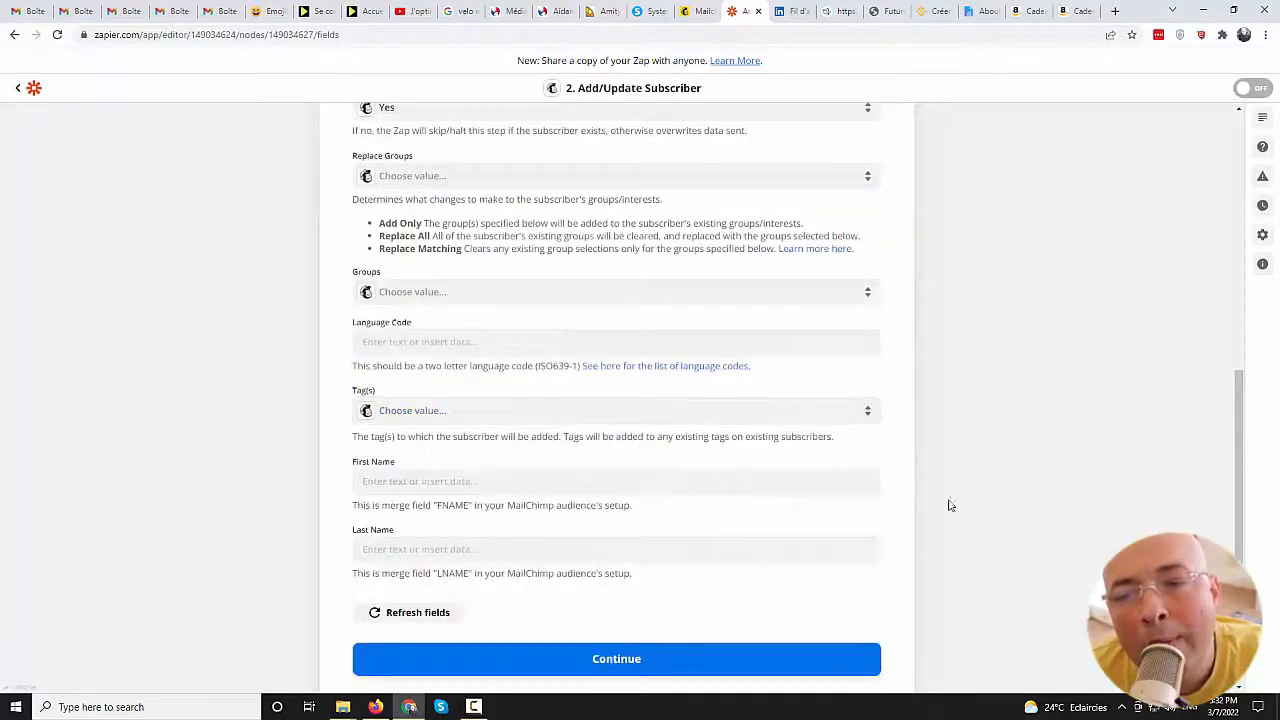
# Map the action's First Name field to the trigger's Contact first name
pyautogui.click(480, 481)
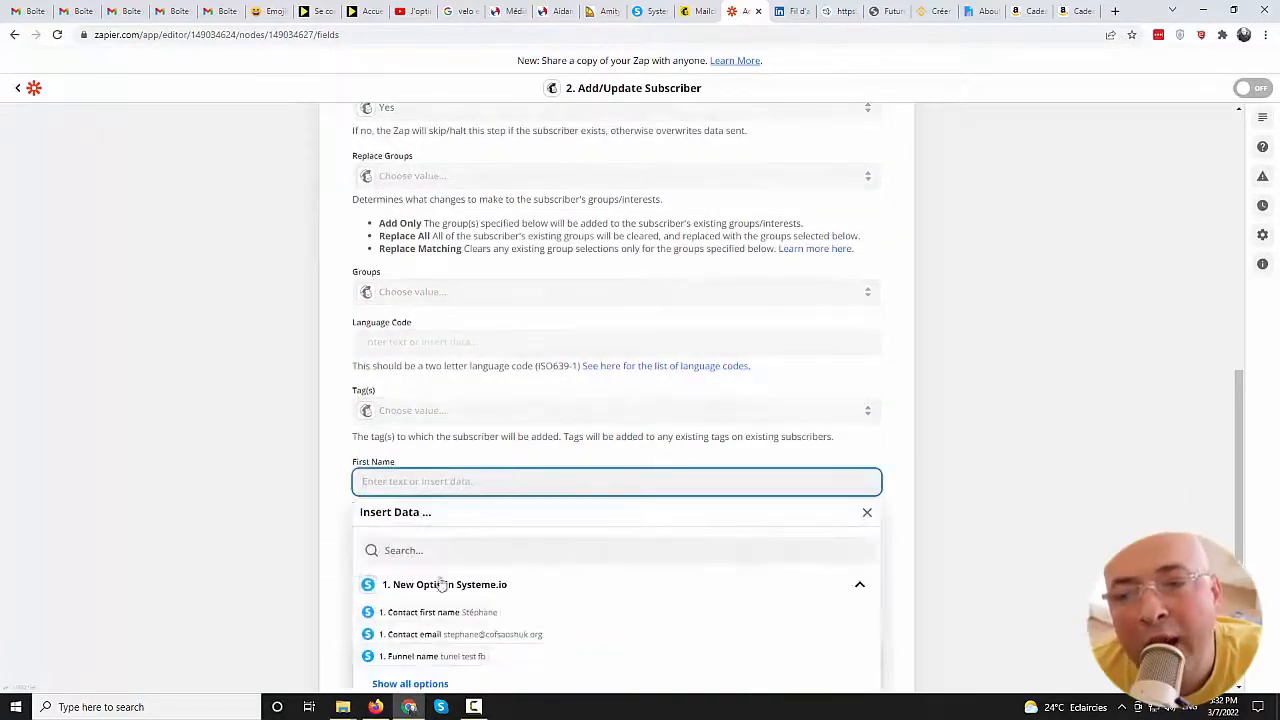
pyautogui.click(430, 612)
pyautogui.click(1077, 501)
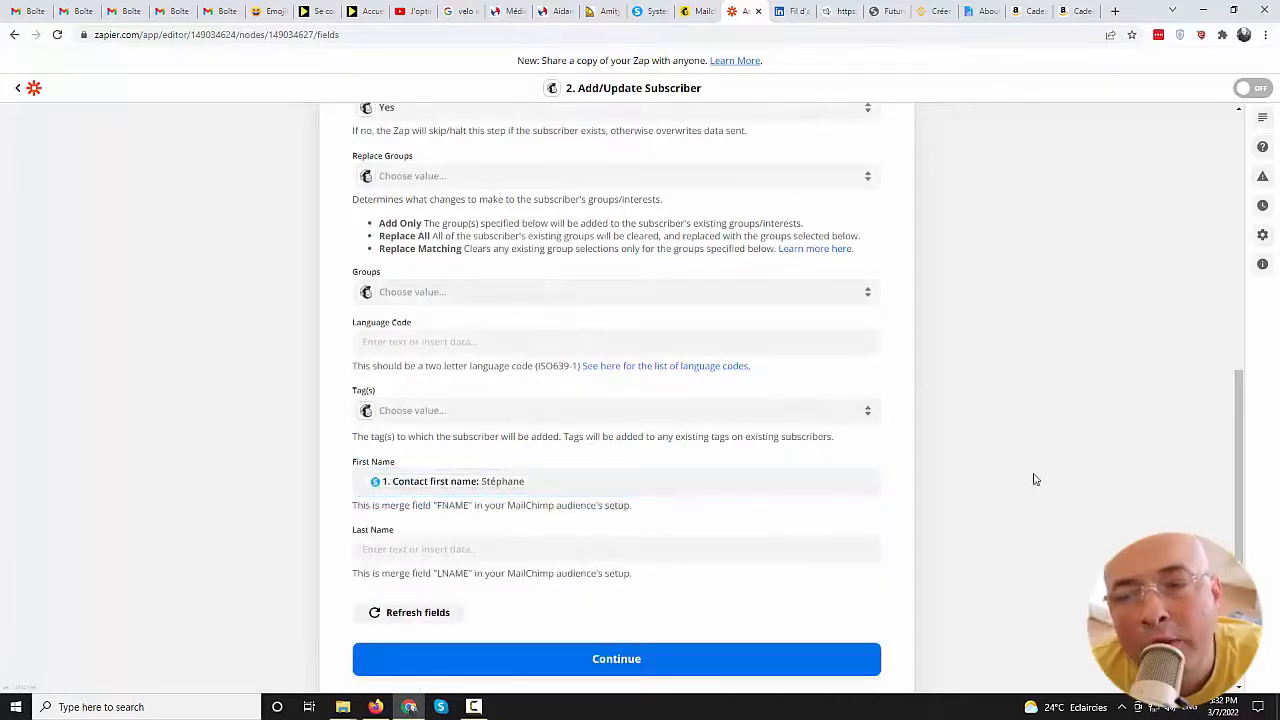
# Complete the action setup and run the action test that sends the sample subscriber to Mailchimp
pyautogui.scroll(-1, 1022, 478)
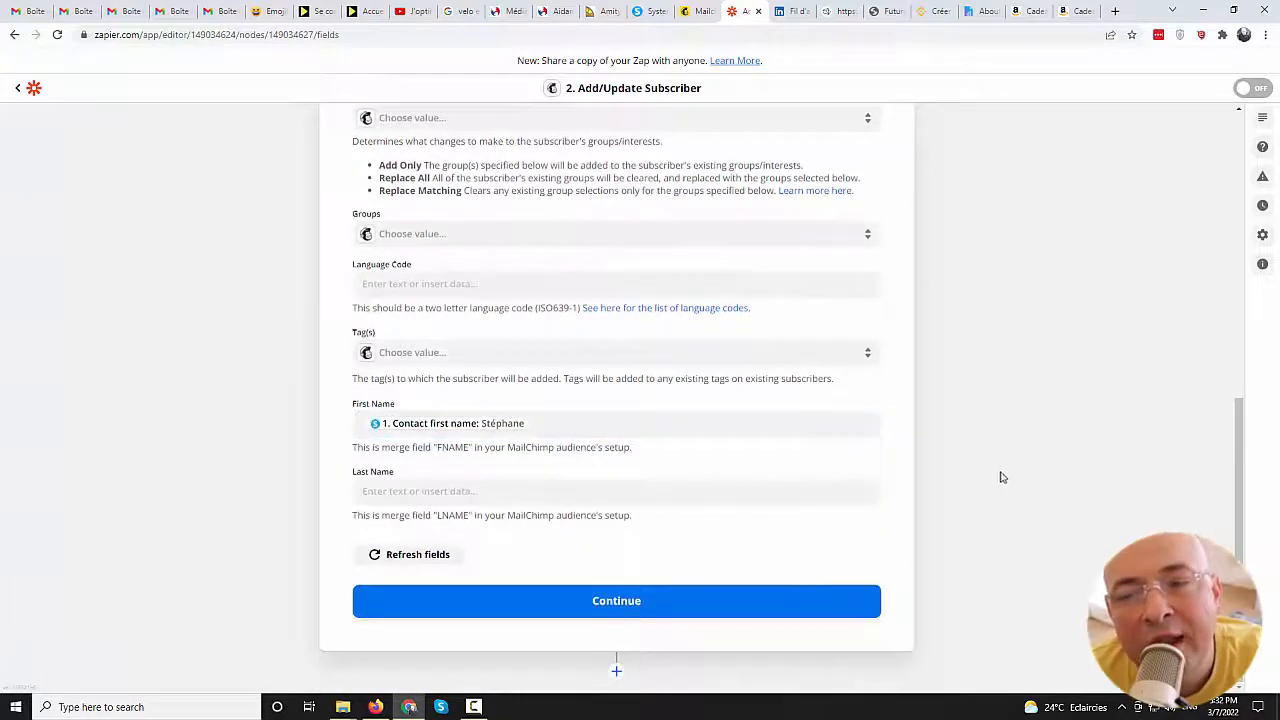
pyautogui.click(522, 608)
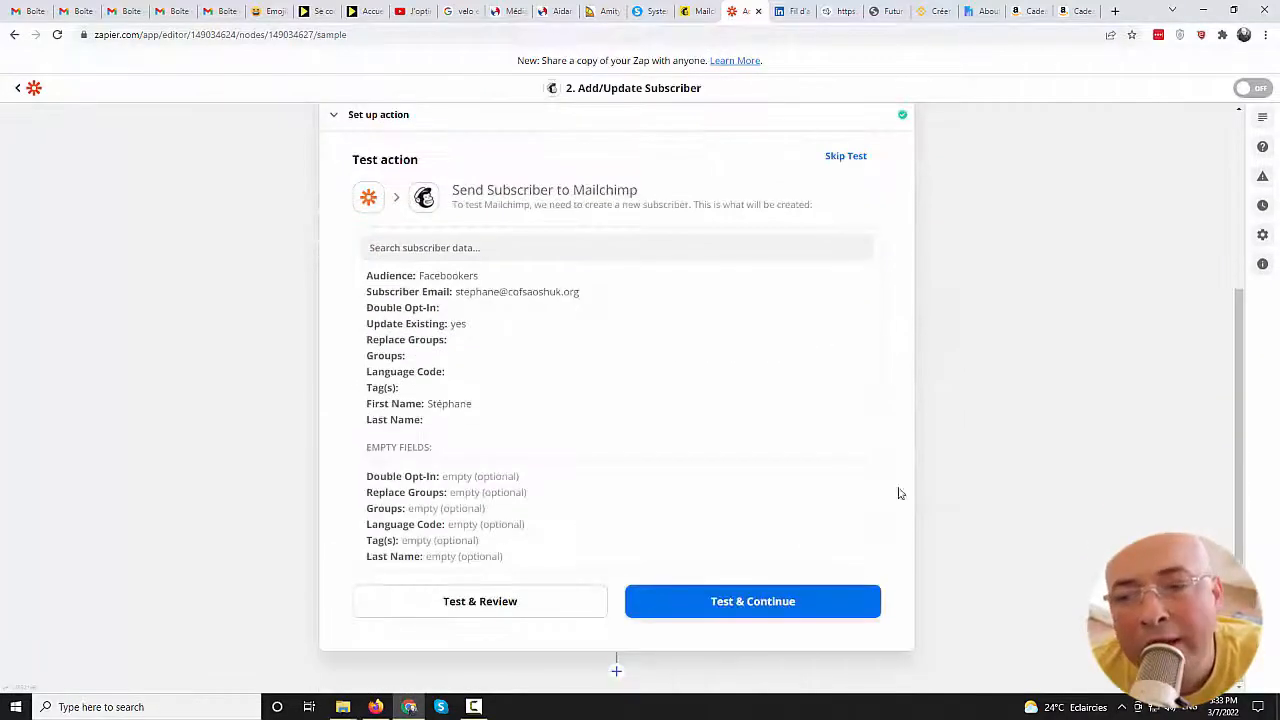
pyautogui.click(749, 608)
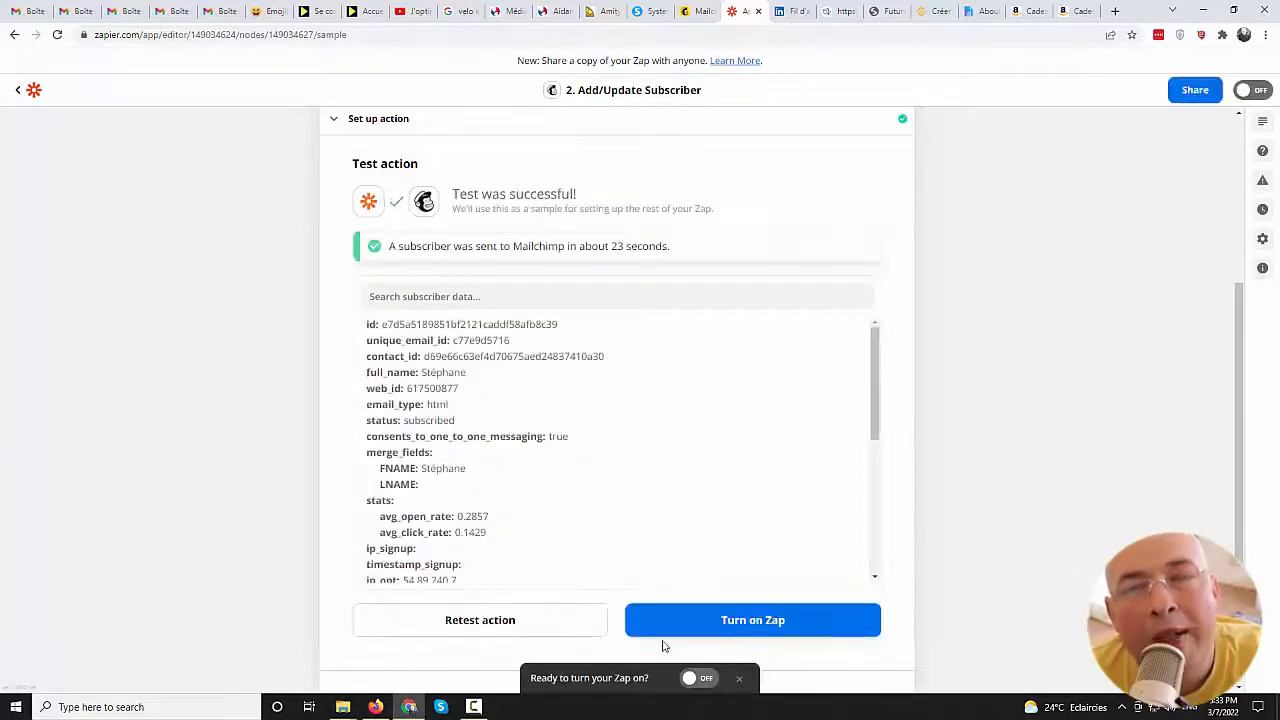
# Turn on the Zap that adds new systeme.io optins to Mailchimp
pyautogui.click(727, 579)
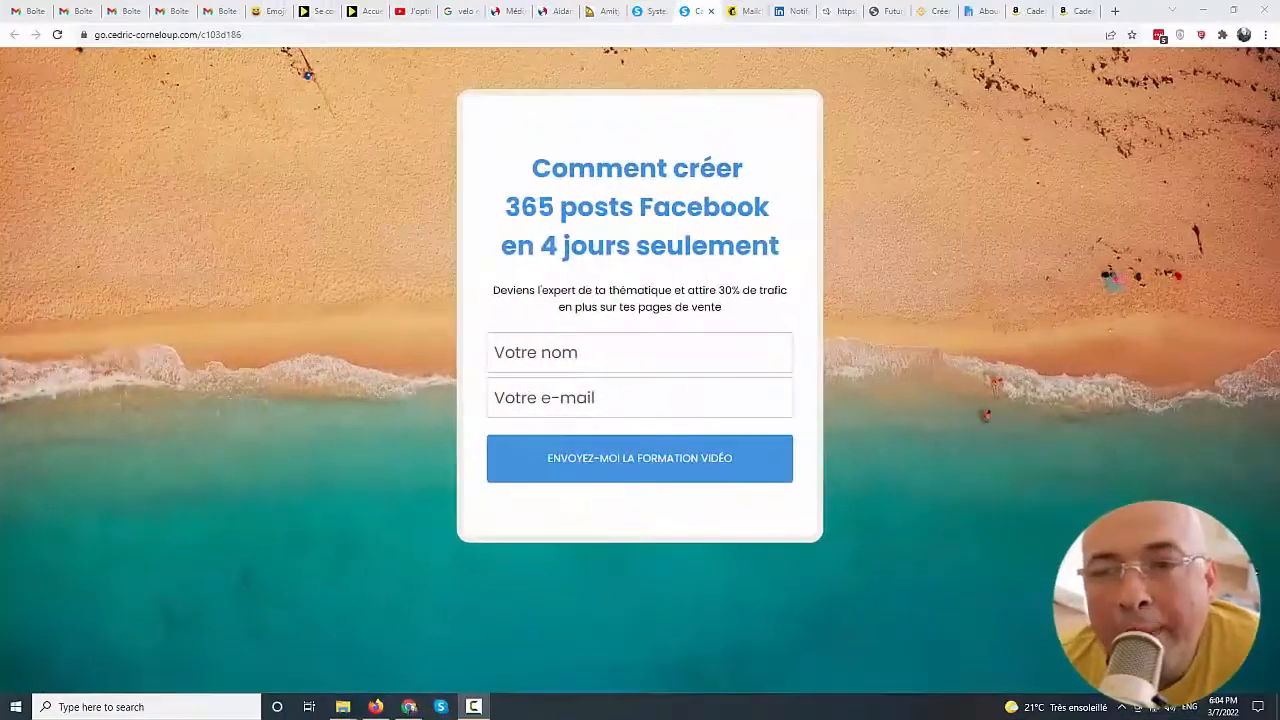
# Submit a test optin on the published capture page with a test name and e-mail address
pyautogui.click(640, 354)
pyautogui.write('adminos')
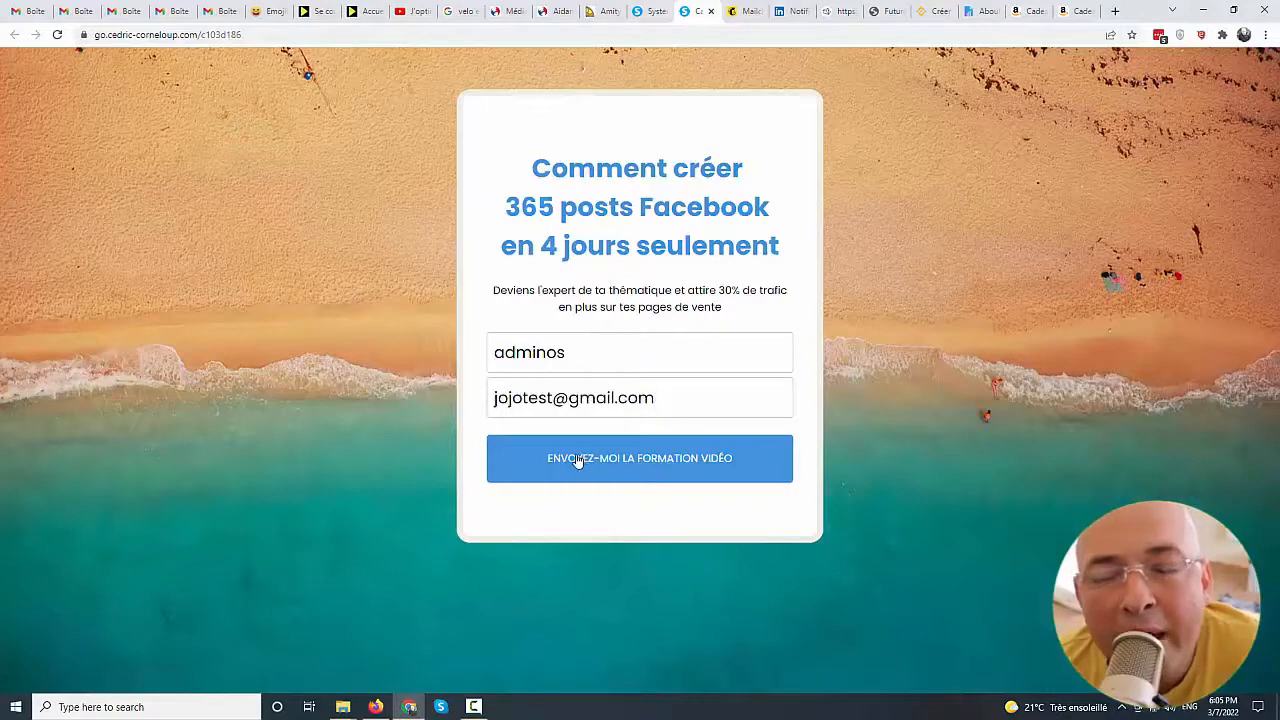
pyautogui.click(577, 460)
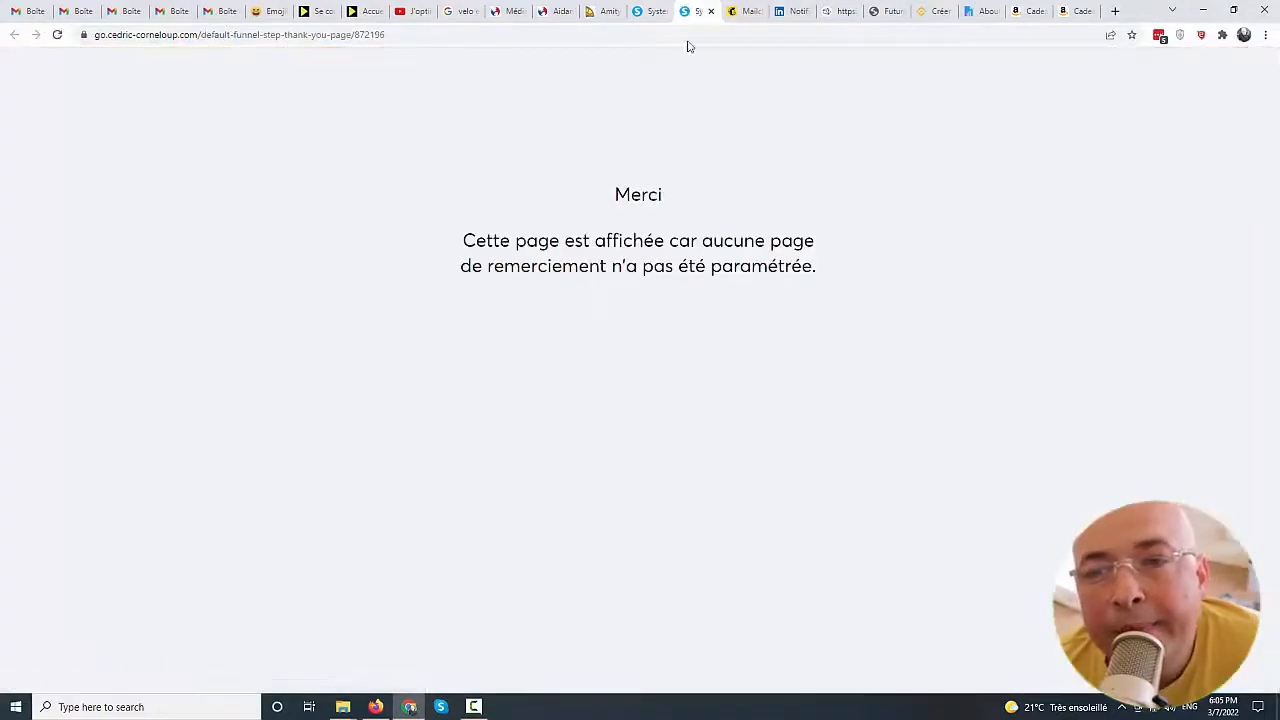
# Return to systeme.io and open the contacts list to check the test optin and its tag
pyautogui.click(648, 14)
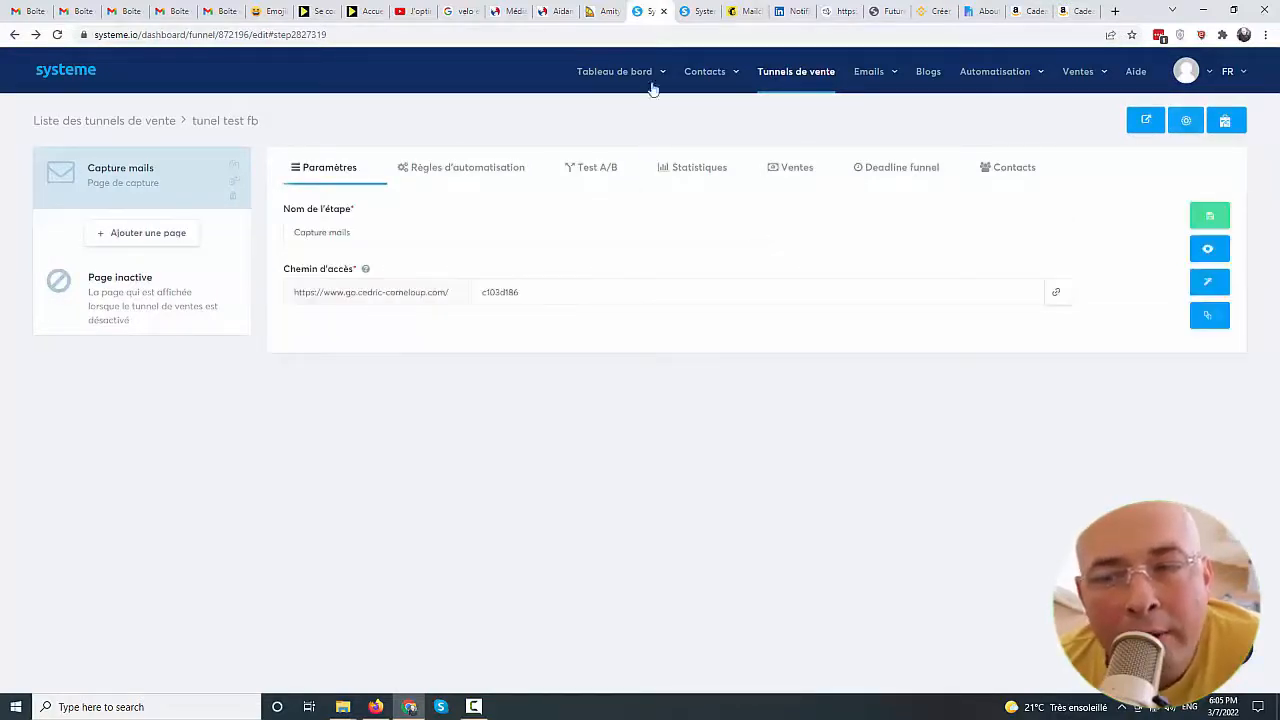
pyautogui.moveTo(706, 77)
pyautogui.click(696, 106)
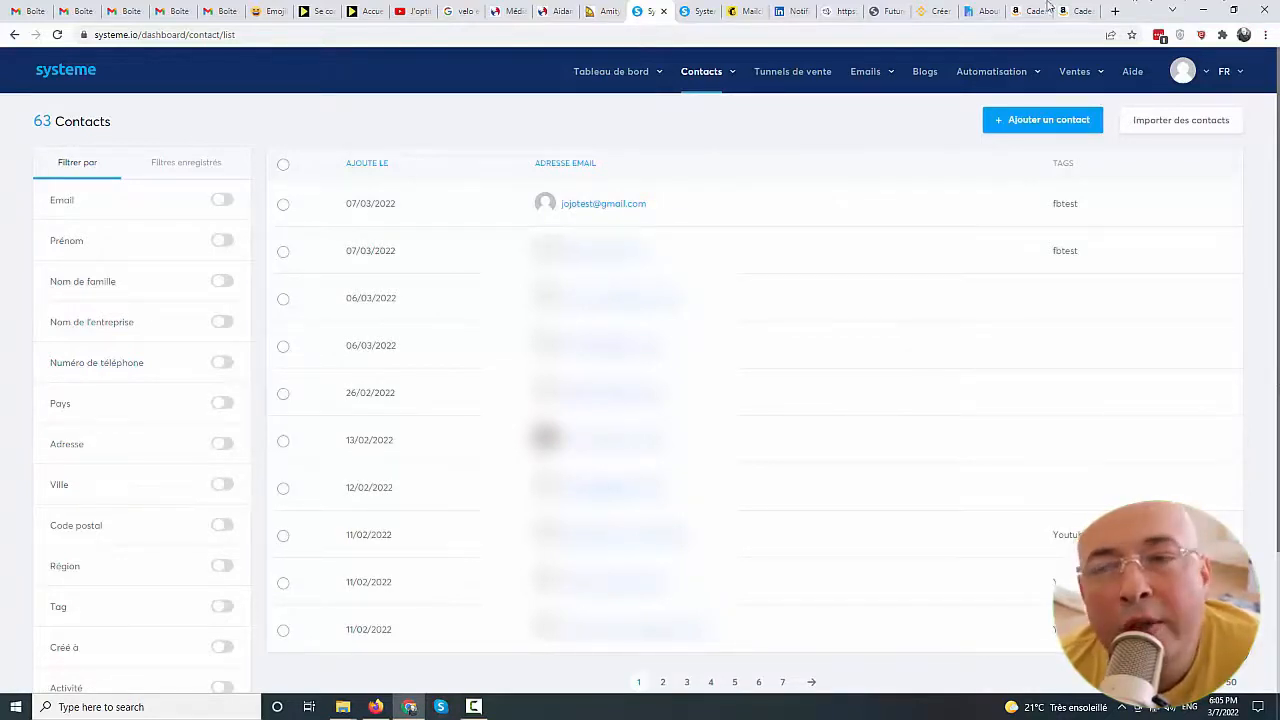
# Switch to Mailchimp, change the current audience to Facebookers on the audience dashboard, and open its list of subscribers
pyautogui.click(748, 14)
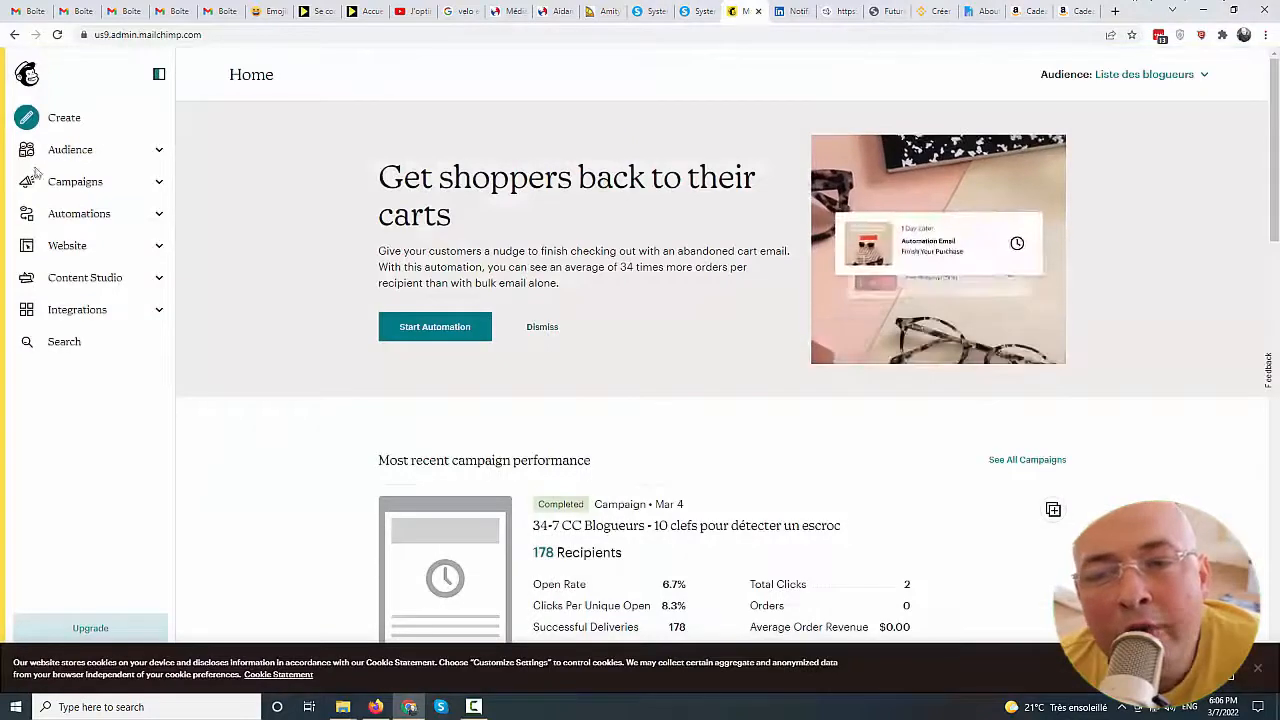
pyautogui.click(60, 152)
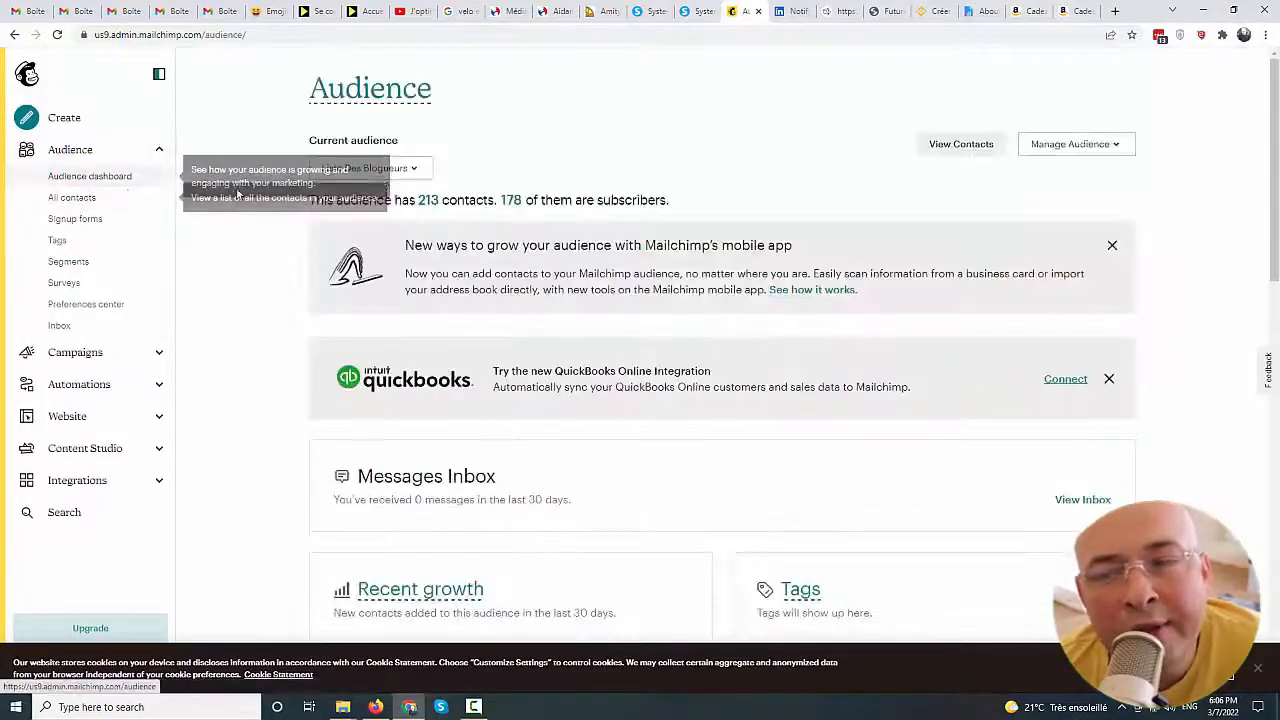
pyautogui.click(385, 170)
pyautogui.click(1131, 418)
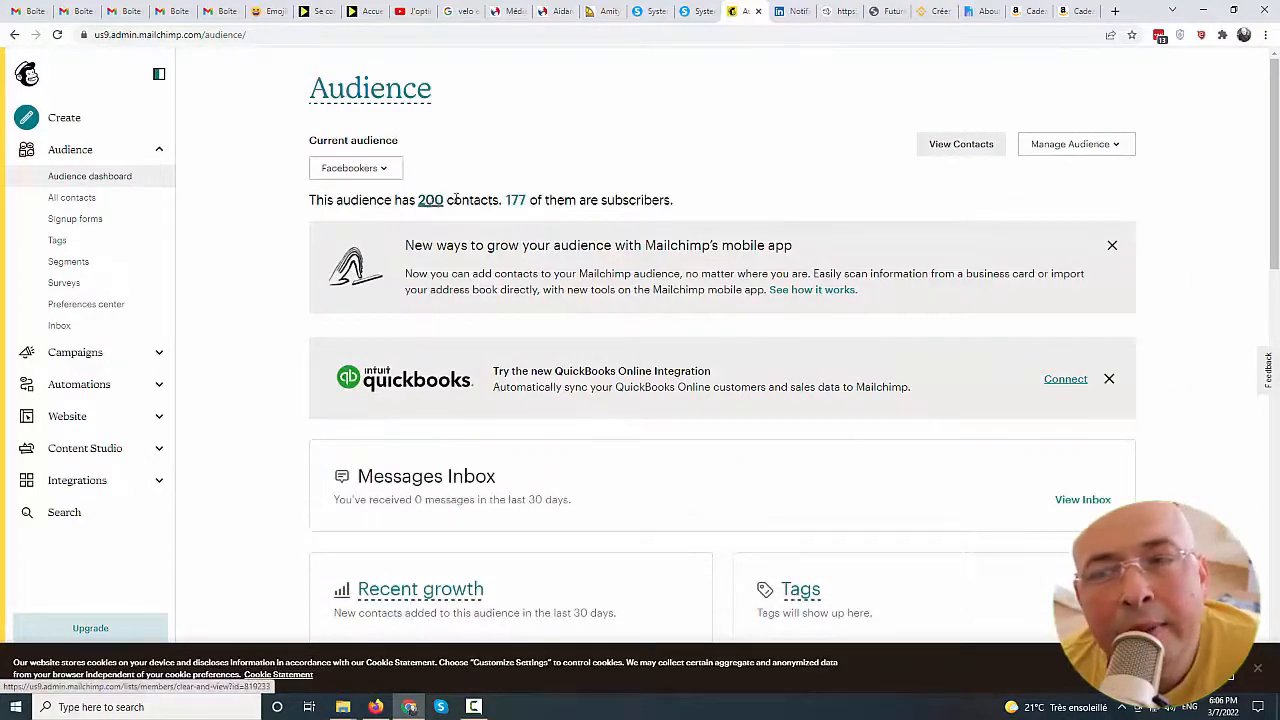
pyautogui.click(516, 201)
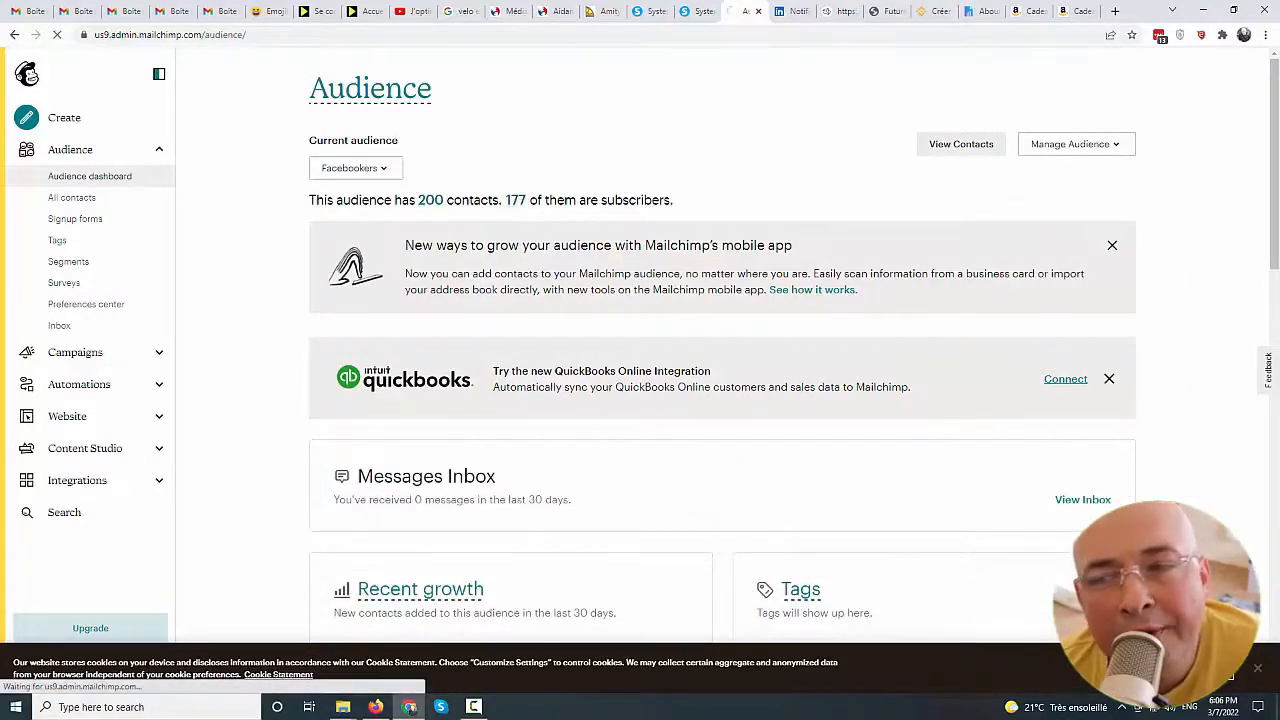